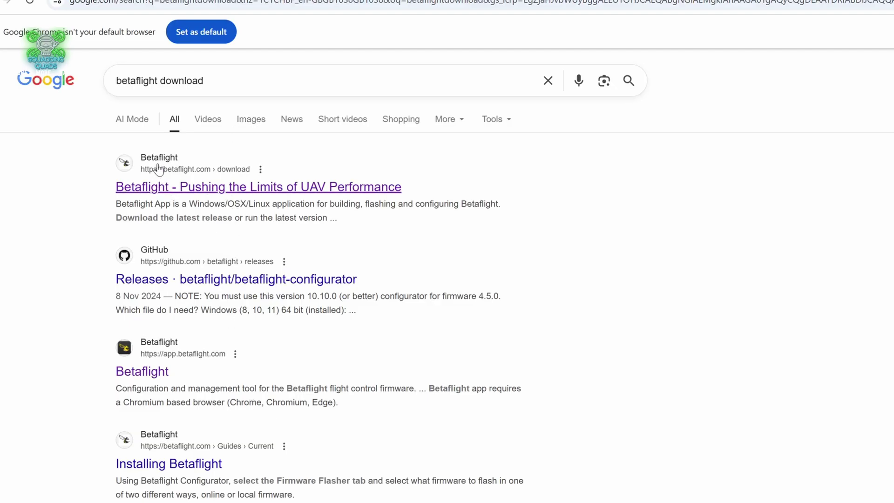
# Open the Betaflight download result and download betaflight-configurator_10.10.0_win64-installer.exe from the 10.10.0 release assets on GitHub
pyautogui.click(233, 188)
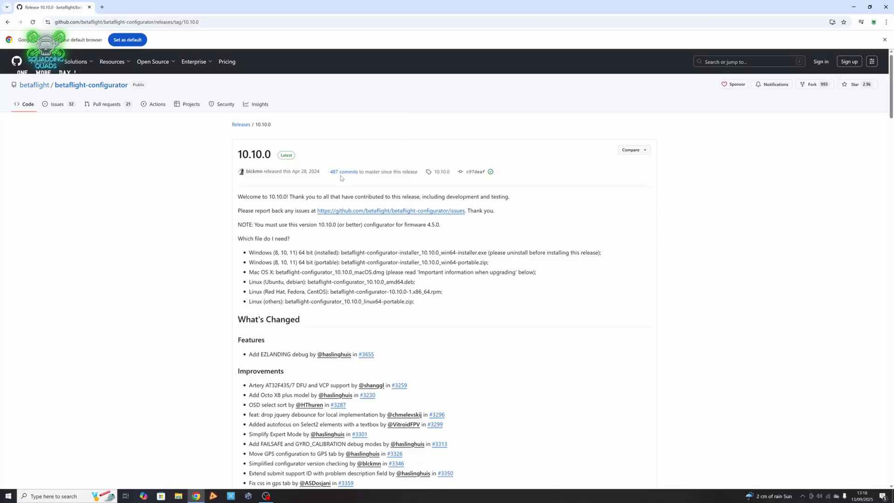
pyautogui.scroll(-7, 341, 211)
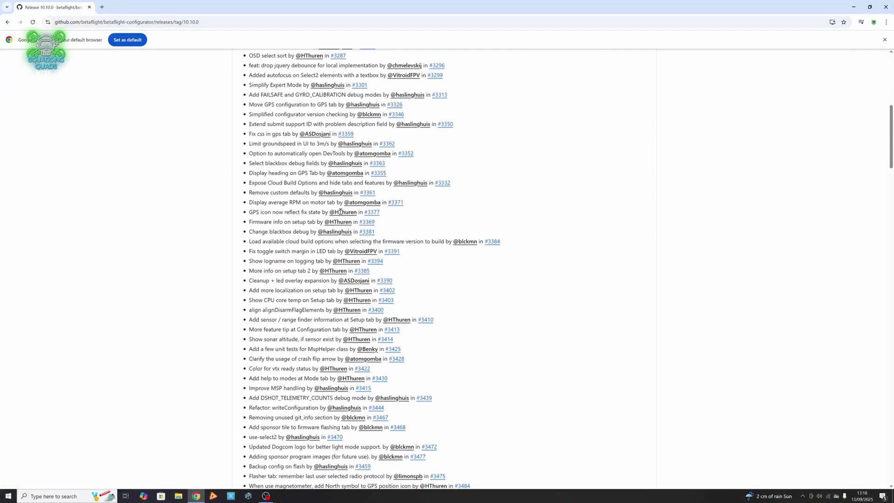
pyautogui.scroll(-20, 341, 212)
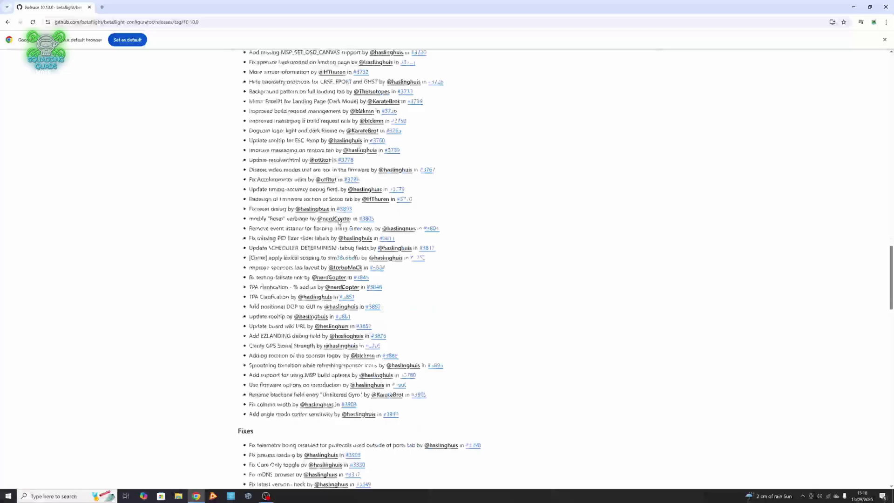
pyautogui.scroll(-20, 339, 223)
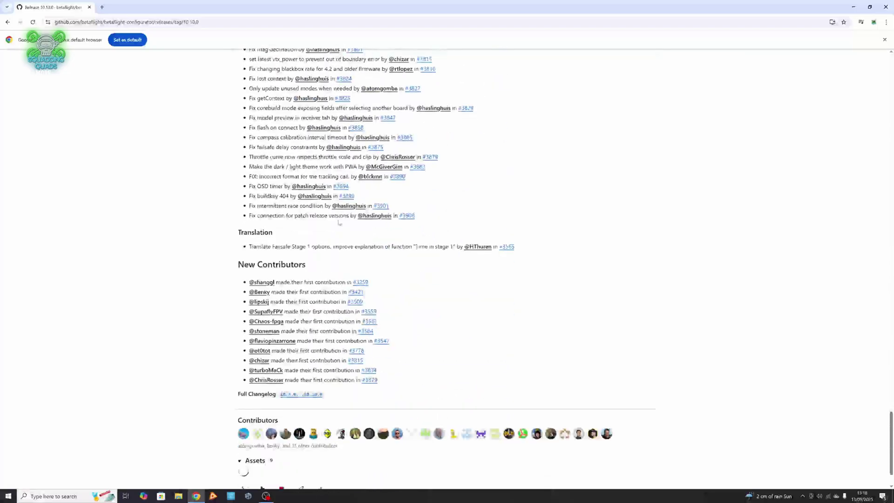
pyautogui.scroll(-3, 339, 222)
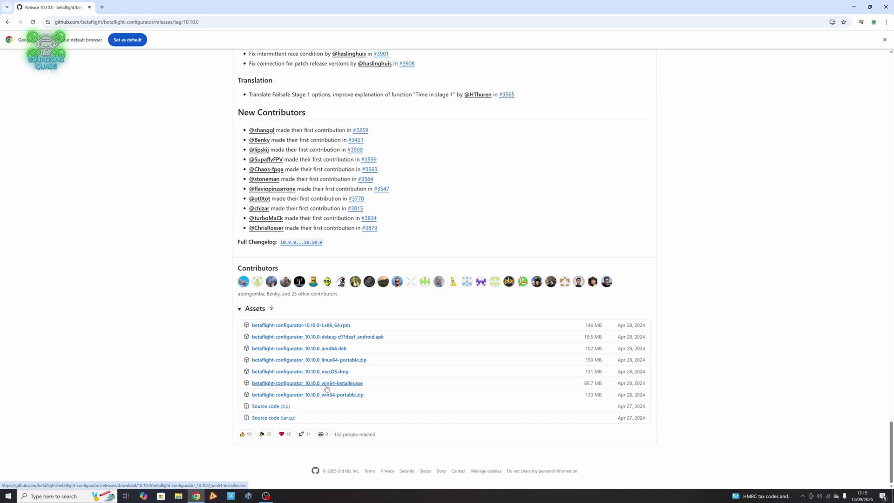
pyautogui.click(326, 387)
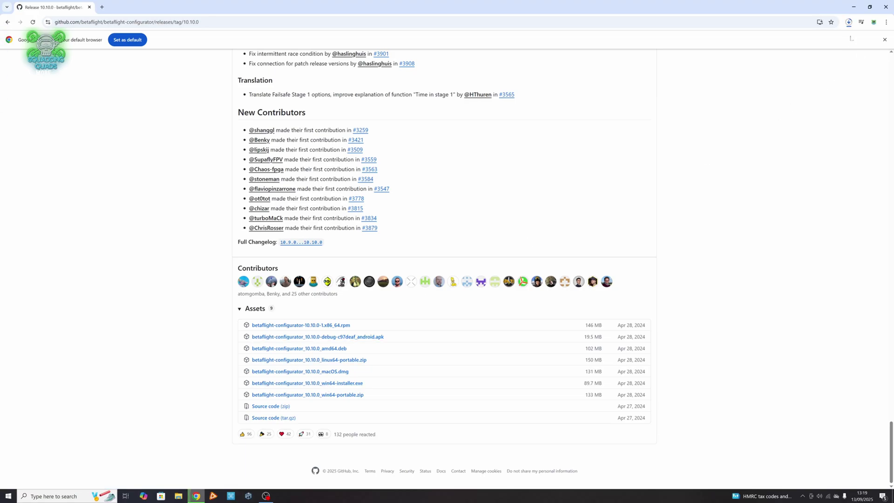
# Run the downloaded installer from its folder, choose to install for me only, and close the Downloads window
pyautogui.click(849, 22)
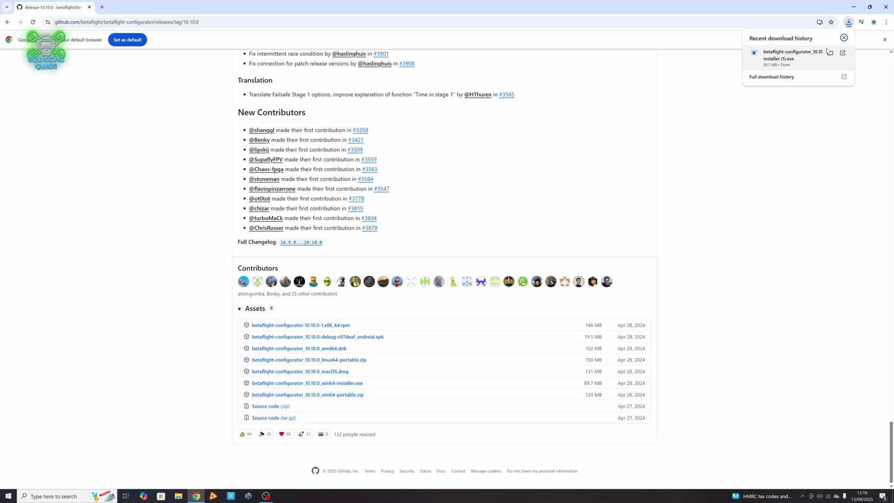
pyautogui.click(830, 53)
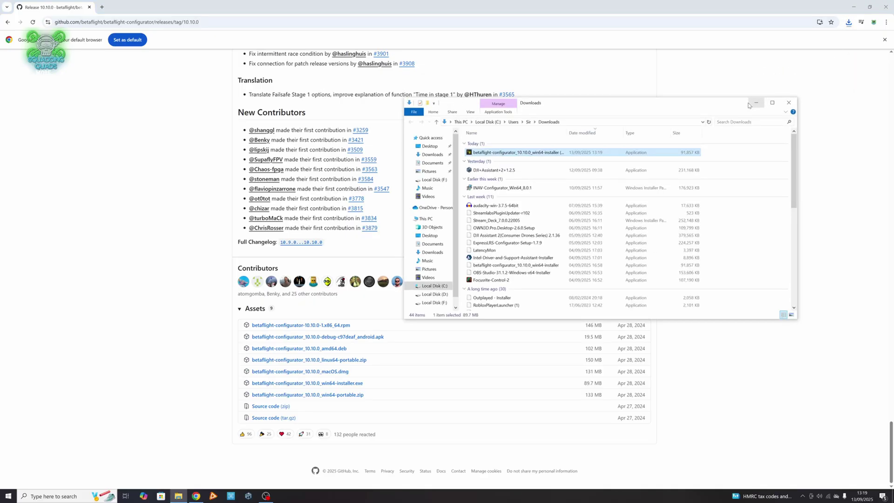
pyautogui.doubleClick(535, 153)
pyautogui.click(431, 254)
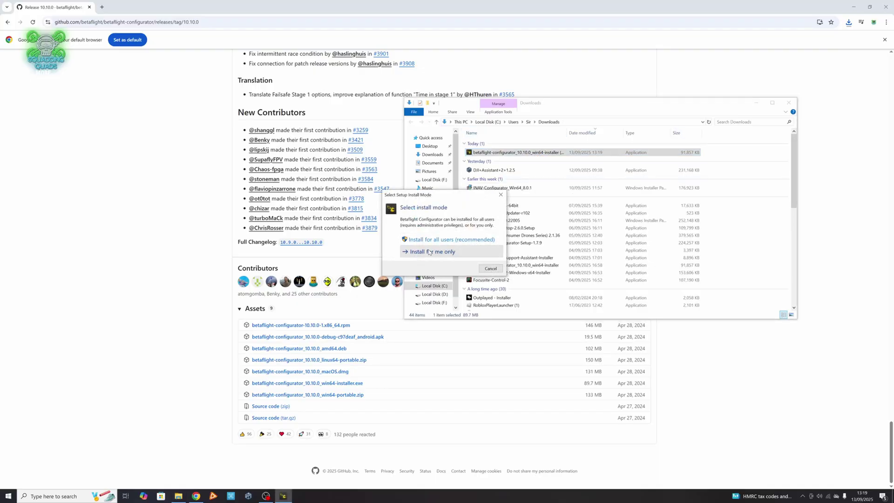
pyautogui.click(788, 103)
pyautogui.click(466, 265)
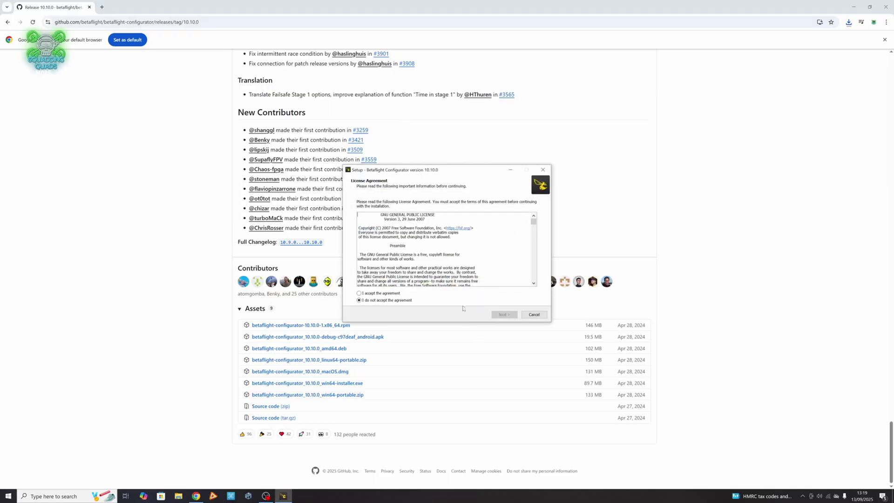
# Accept the license agreement, install Betaflight Configurator in the default location, and finish setup with the program starting
pyautogui.click(385, 294)
pyautogui.click(499, 315)
pyautogui.click(500, 314)
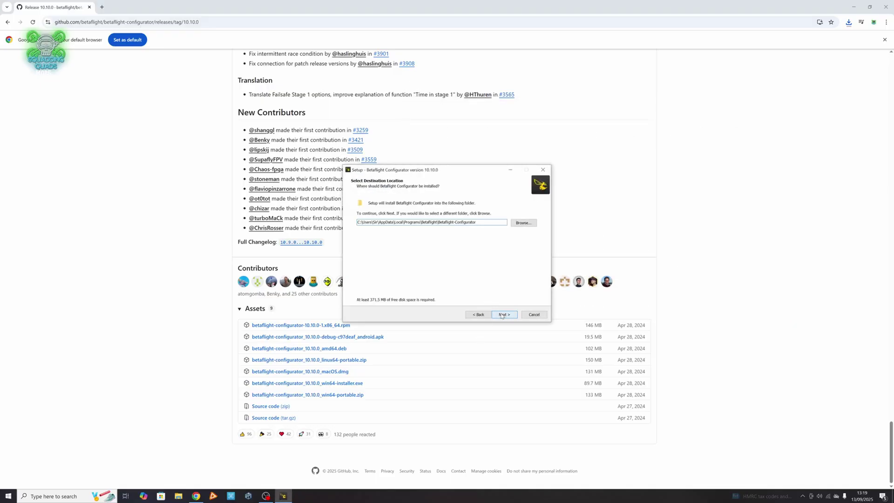
pyautogui.click(502, 315)
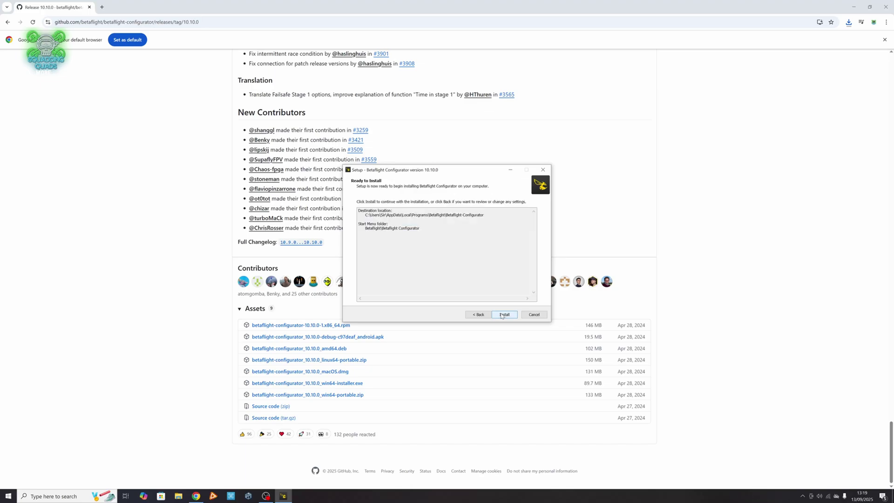
pyautogui.click(501, 315)
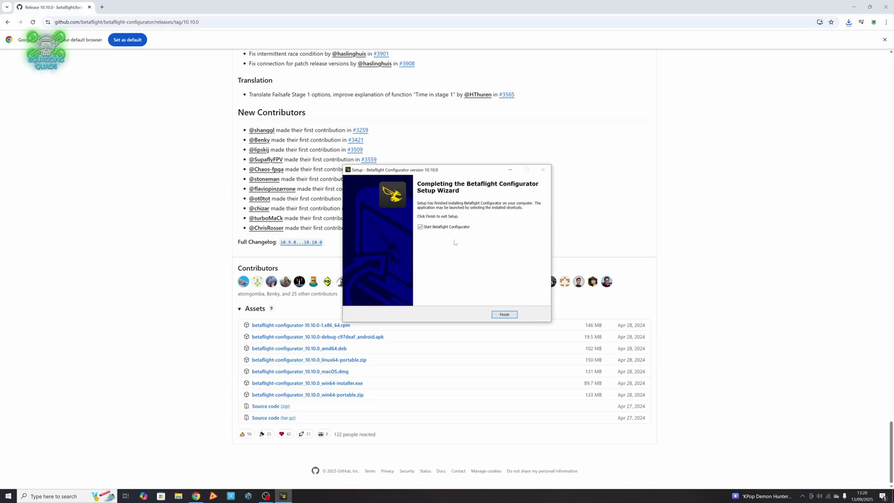
pyautogui.click(505, 315)
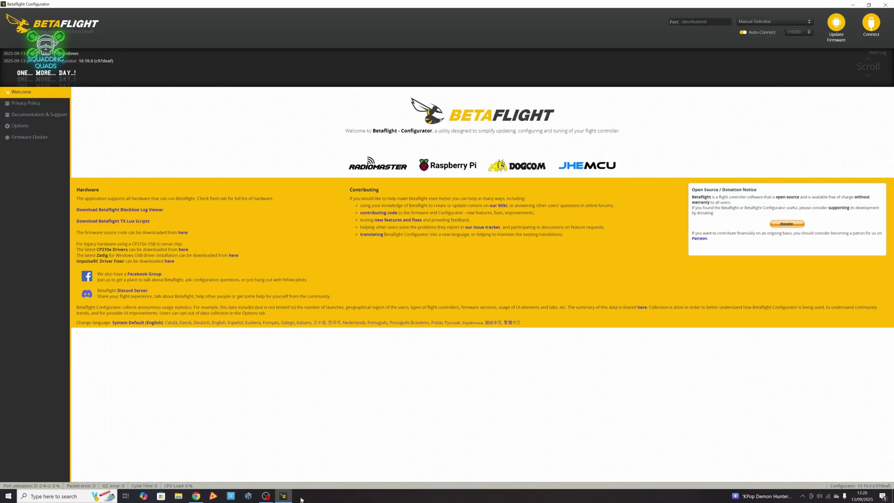
# Pin Betaflight Configurator to the taskbar, and close and relaunch it from there
pyautogui.click(282, 499)
pyautogui.rightClick(283, 497)
pyautogui.click(275, 470)
pyautogui.click(892, 4)
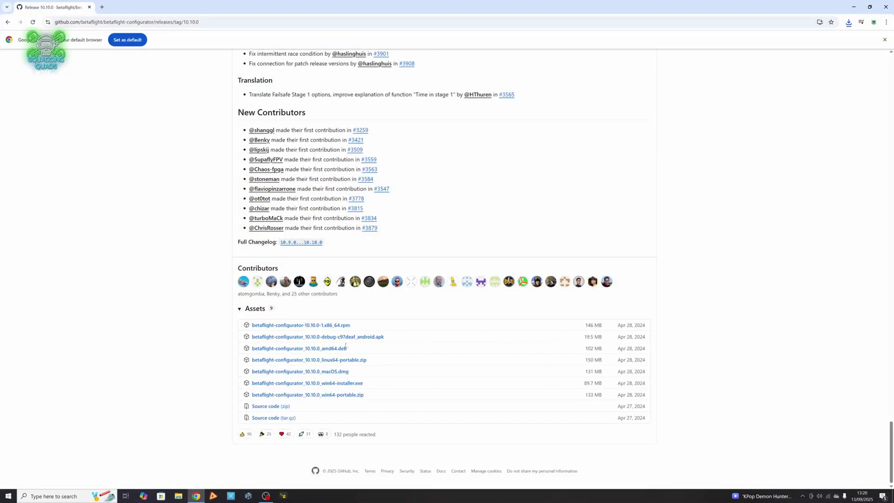
pyautogui.click(282, 496)
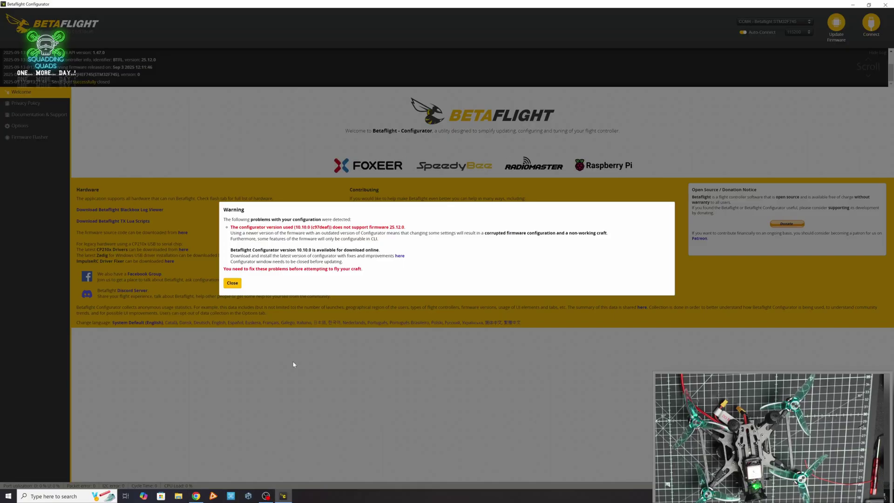
# Switch to Chrome, load app.betaflight.com in place of the GitHub page, and accept the refresh to update the web app
pyautogui.click(196, 496)
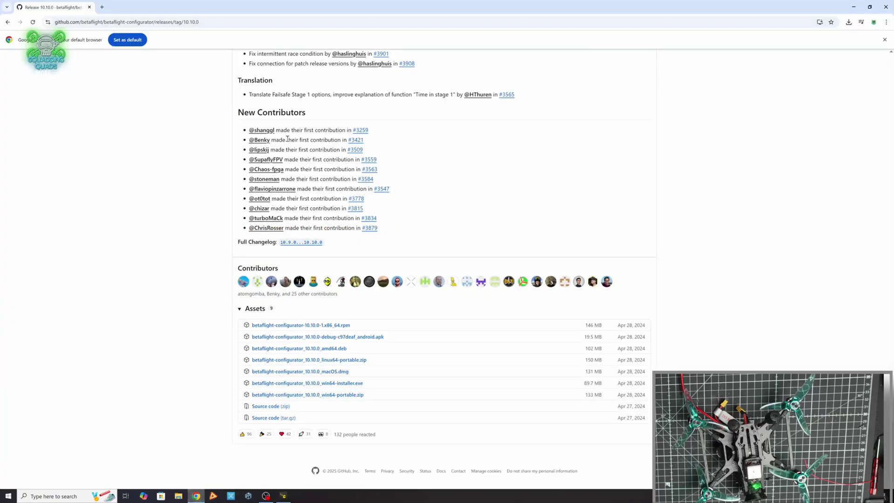
pyautogui.click(158, 23)
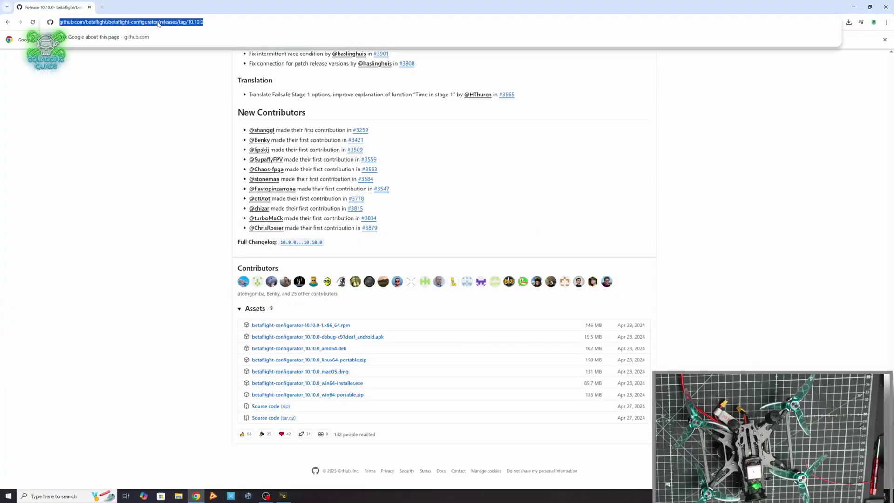
pyautogui.write('app.')
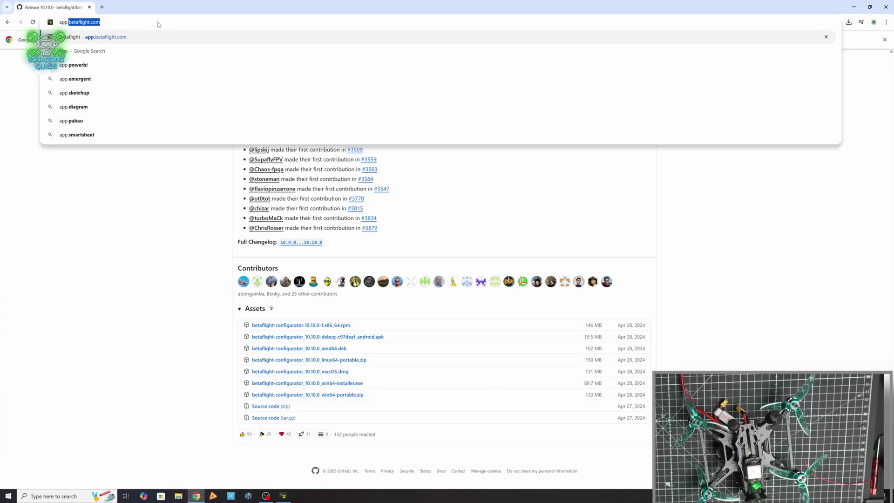
pyautogui.write('betaf')
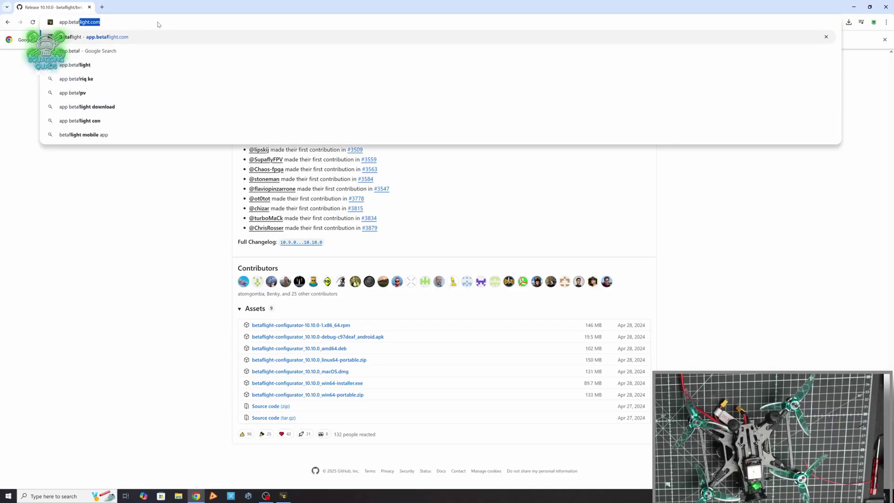
pyautogui.write('light.com')
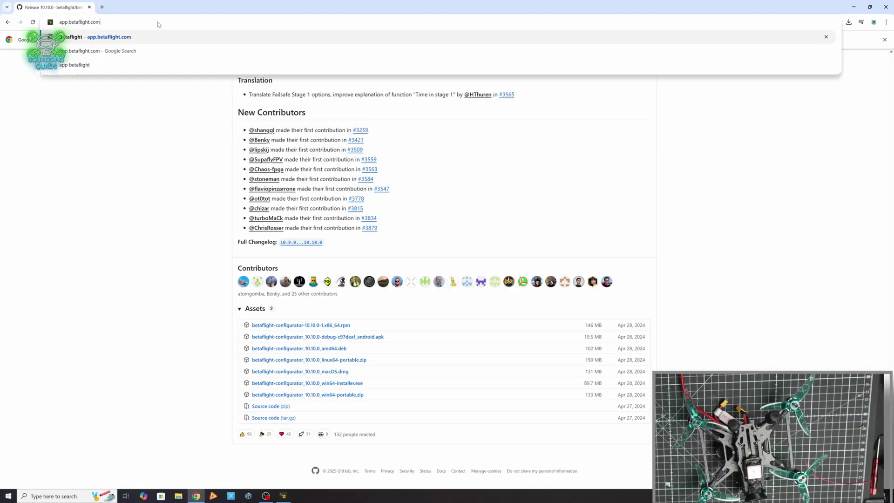
pyautogui.press('Return')
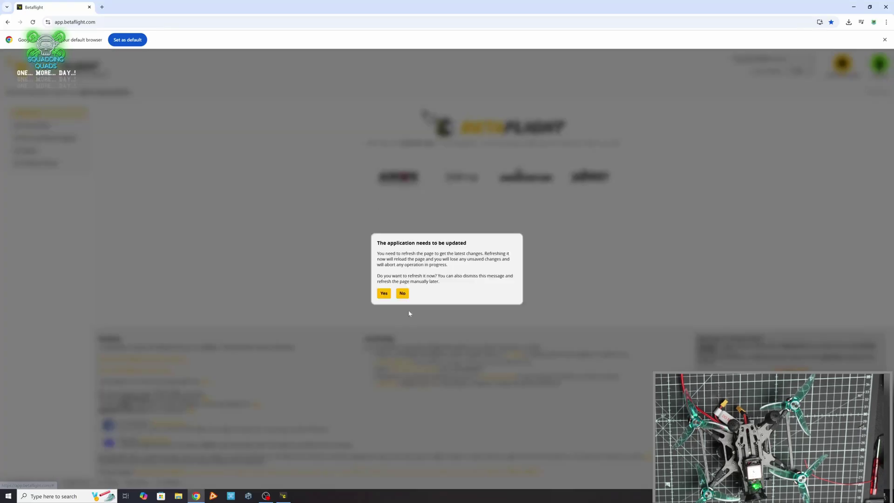
pyautogui.click(383, 294)
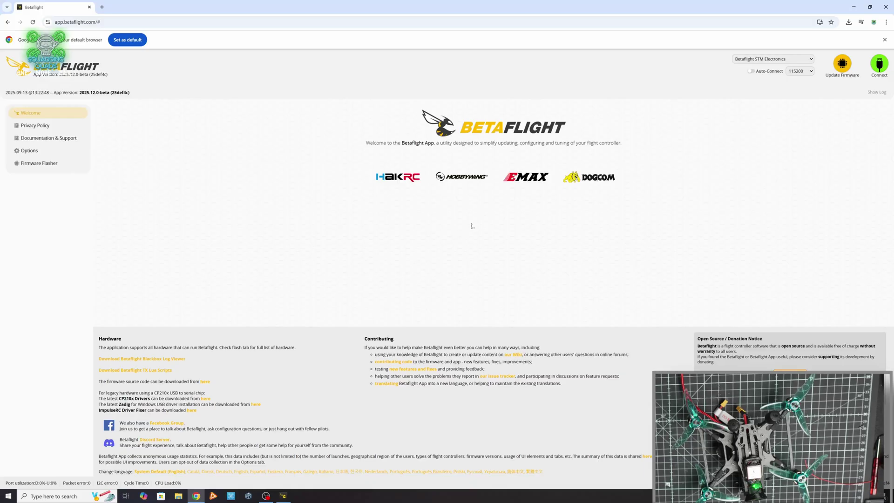
# Use the option for a USB device that can't be found to connect to the paired STM32F745 on COM4
pyautogui.click(769, 62)
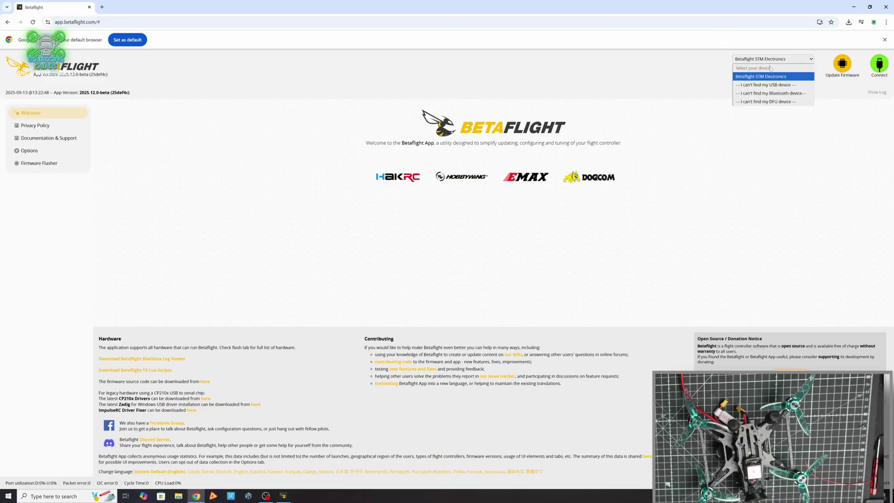
pyautogui.click(775, 86)
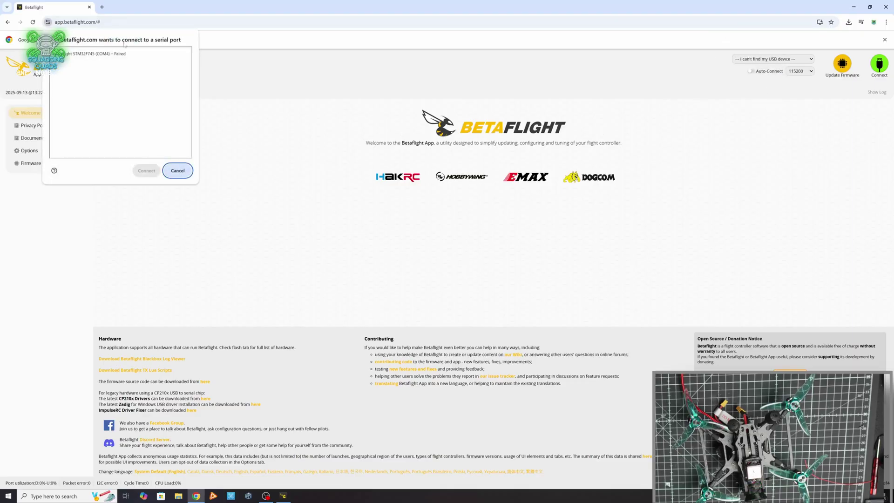
pyautogui.click(101, 54)
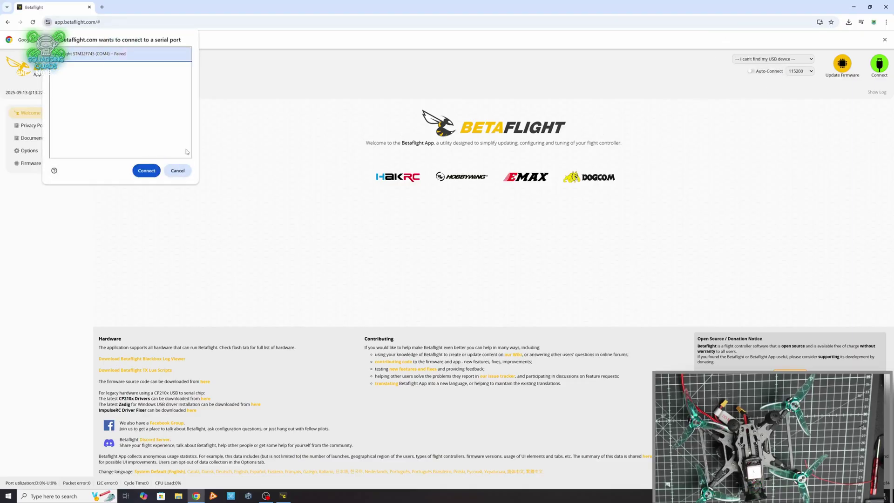
pyautogui.click(143, 171)
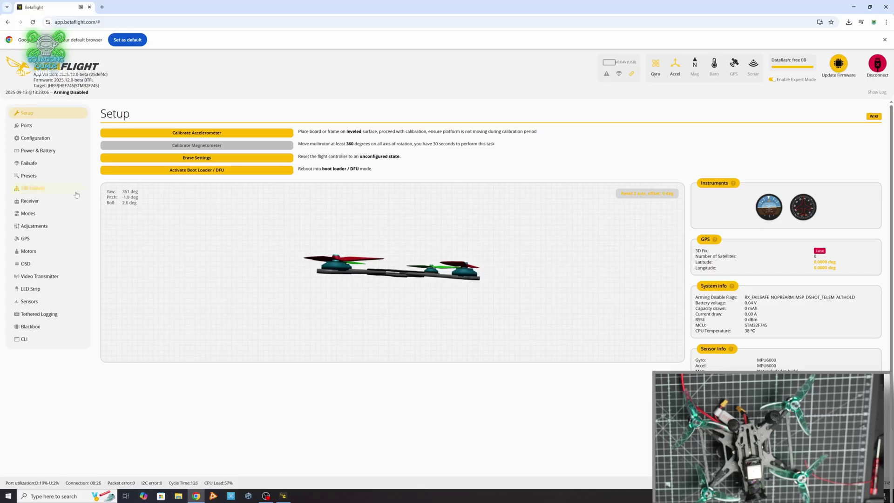
# Look through the Ports, Configuration and GPS pages of the connected flight controller in the web app
pyautogui.click(37, 128)
pyautogui.click(38, 138)
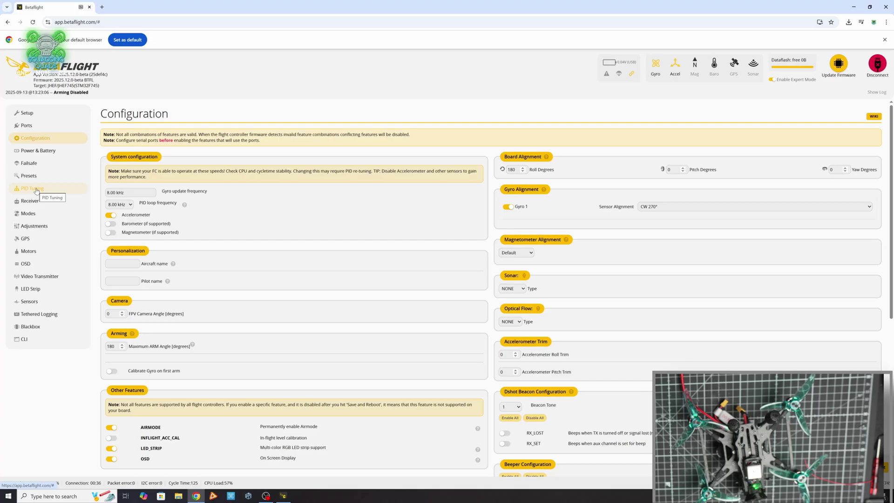
pyautogui.click(32, 244)
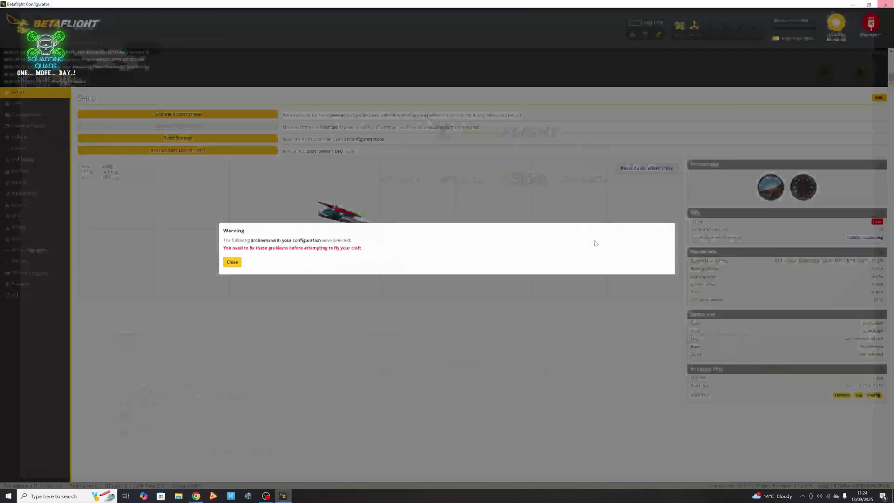
# Dismiss the configuration warning in the desktop Betaflight Configurator and review the earlier entries of the connection log
pyautogui.click(233, 264)
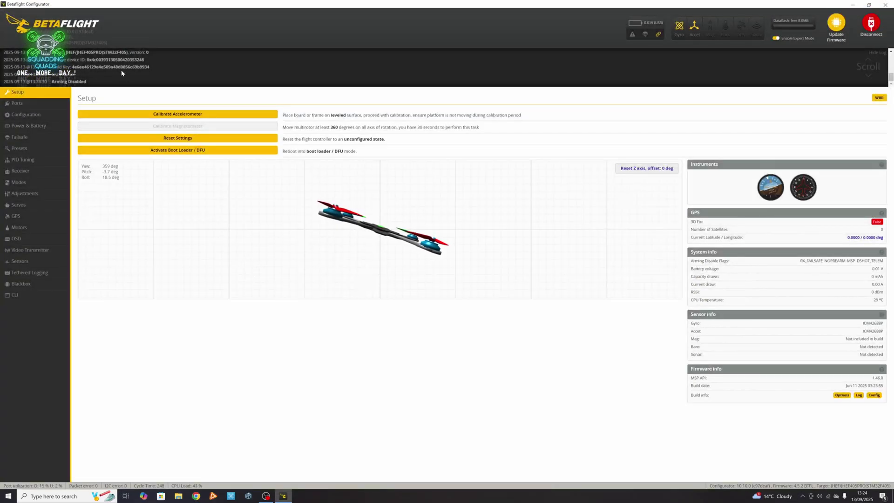
pyautogui.scroll(3, 122, 71)
pyautogui.scroll(2, 122, 72)
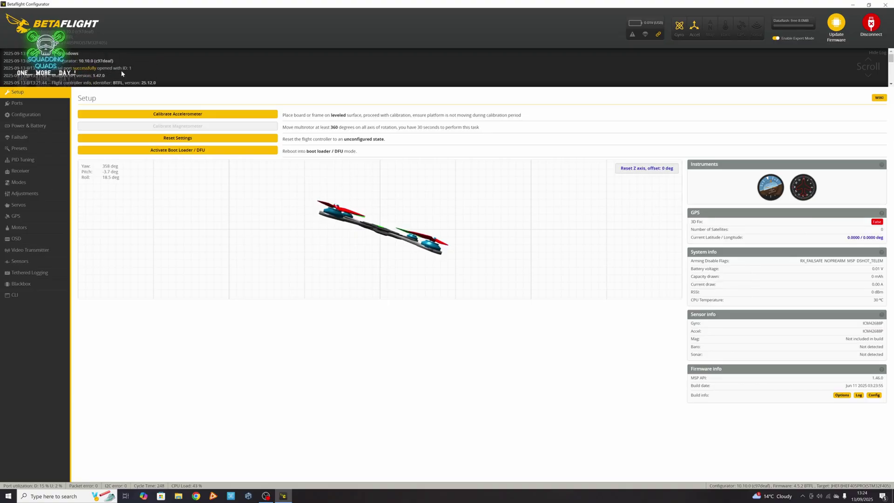
# Review the flight controller's Ports, Configuration and Setup pages, and disconnect it from the desktop Configurator
pyautogui.click(40, 103)
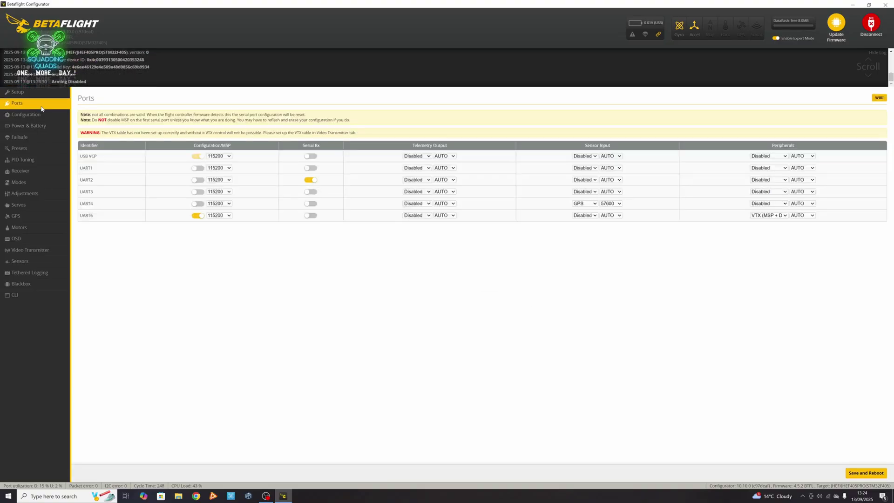
pyautogui.click(46, 115)
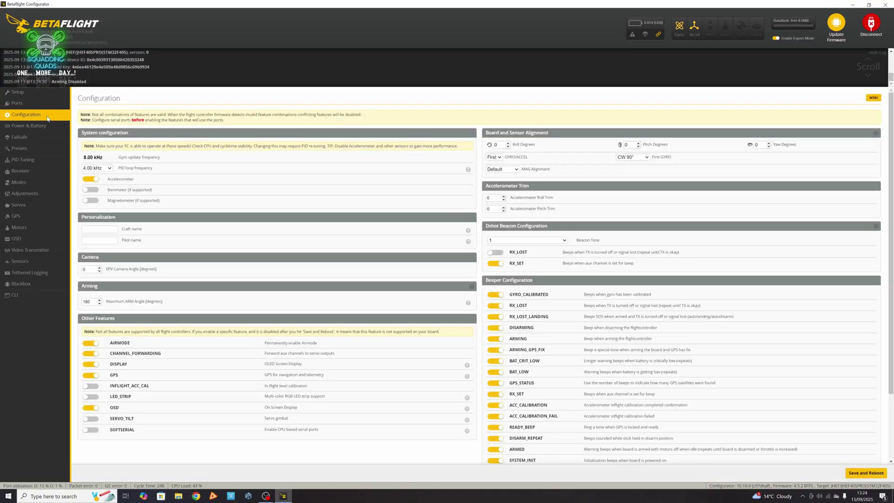
pyautogui.click(41, 95)
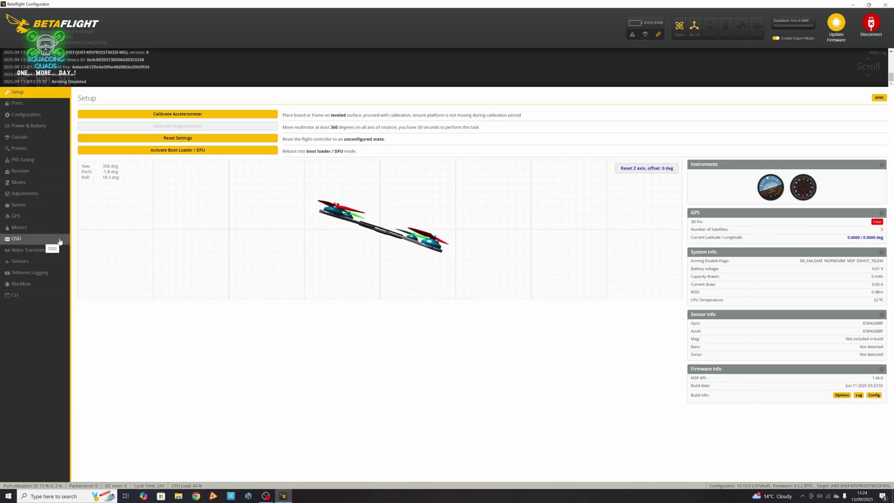
pyautogui.click(872, 24)
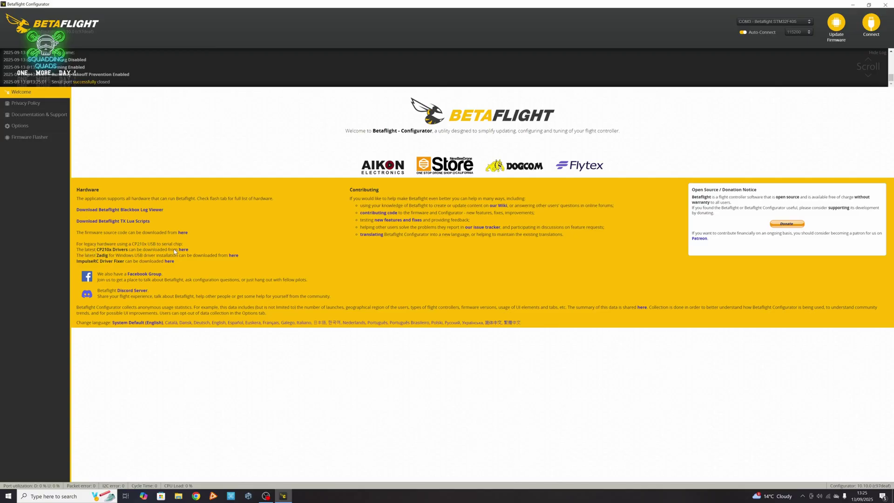
# Look at the download pages for the CP210x drivers and the ImpulseRC Driver Fixer, returning to the Configurator after each
pyautogui.click(183, 250)
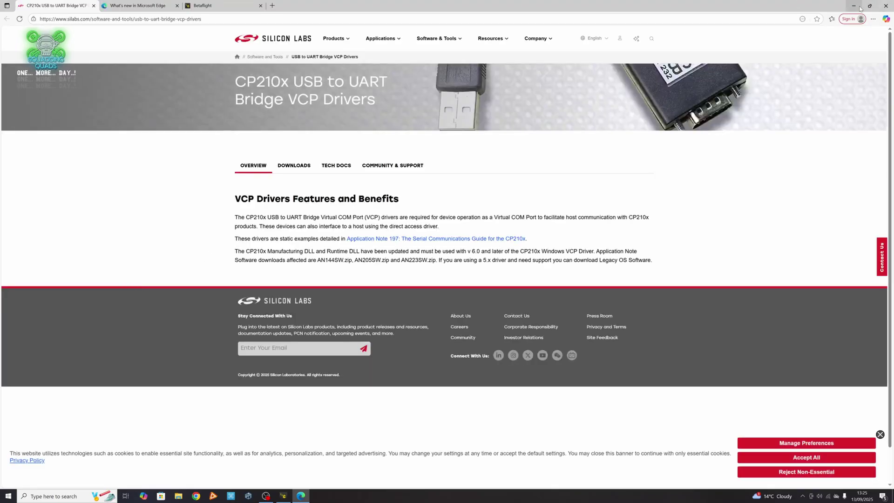
pyautogui.click(886, 6)
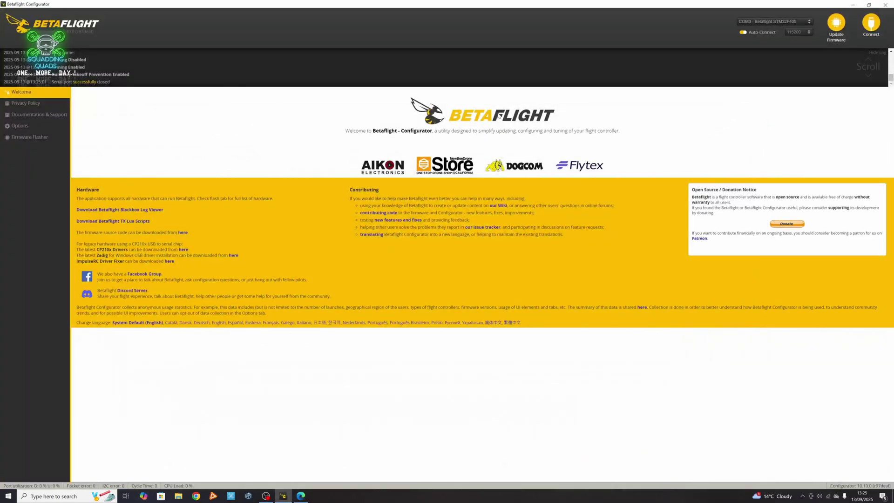
pyautogui.click(169, 261)
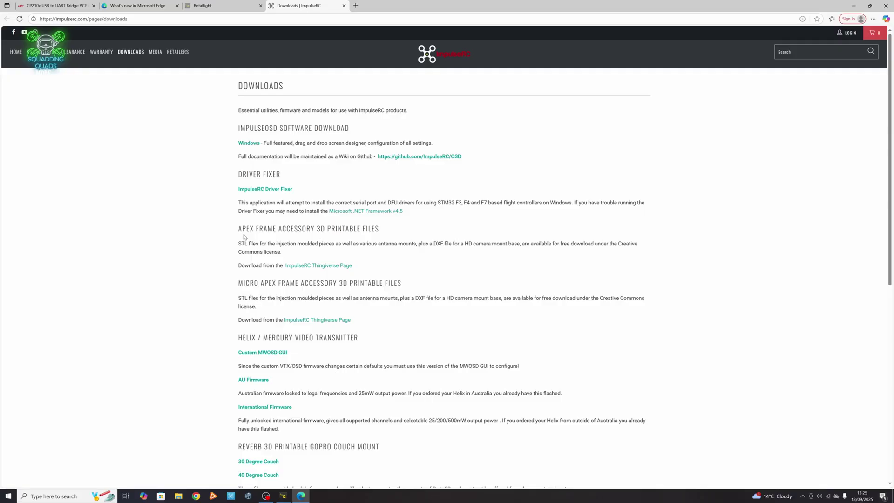
pyautogui.click(852, 5)
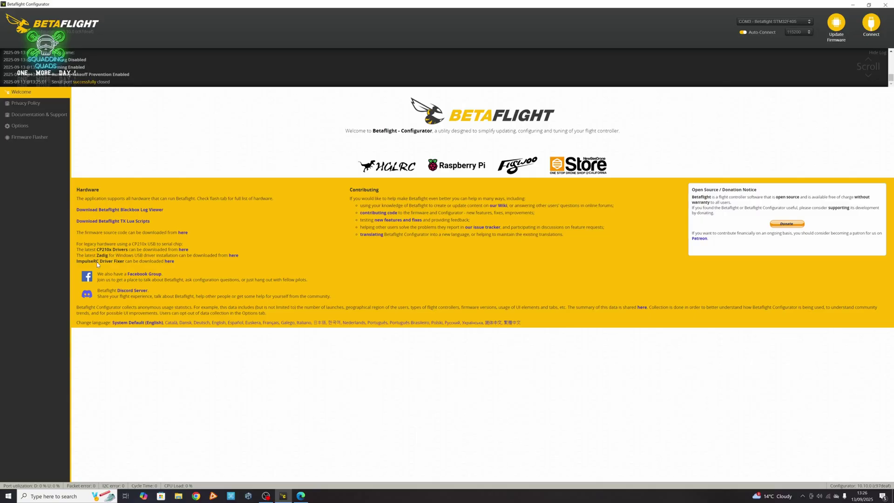
# Open the firmware flasher, auto-detect the connected board, and check Chrome for open windows before returning to the Configurator
pyautogui.click(836, 22)
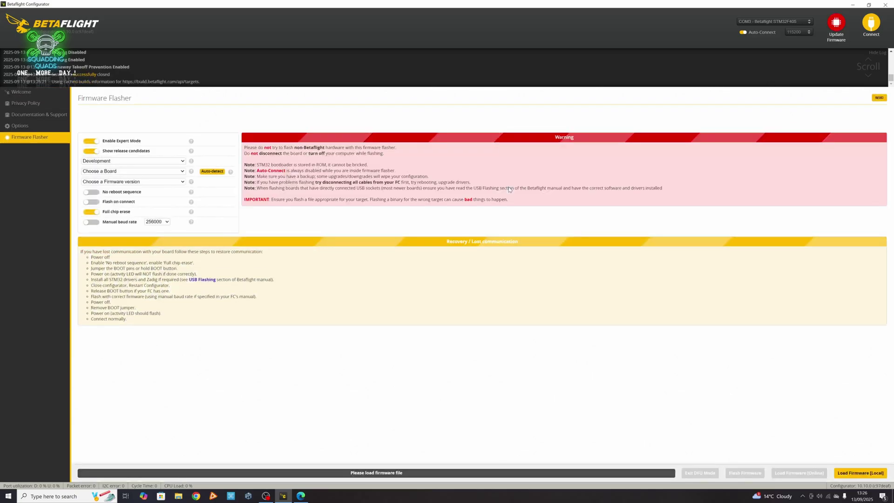
pyautogui.click(212, 171)
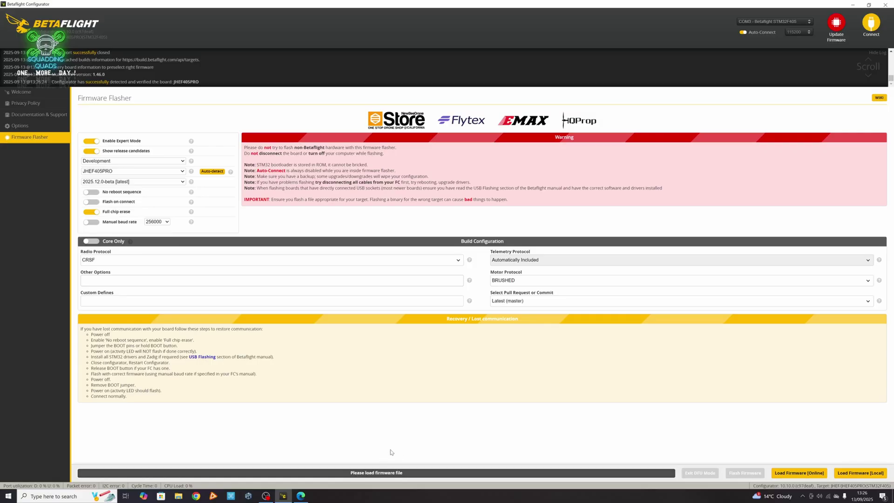
pyautogui.click(196, 498)
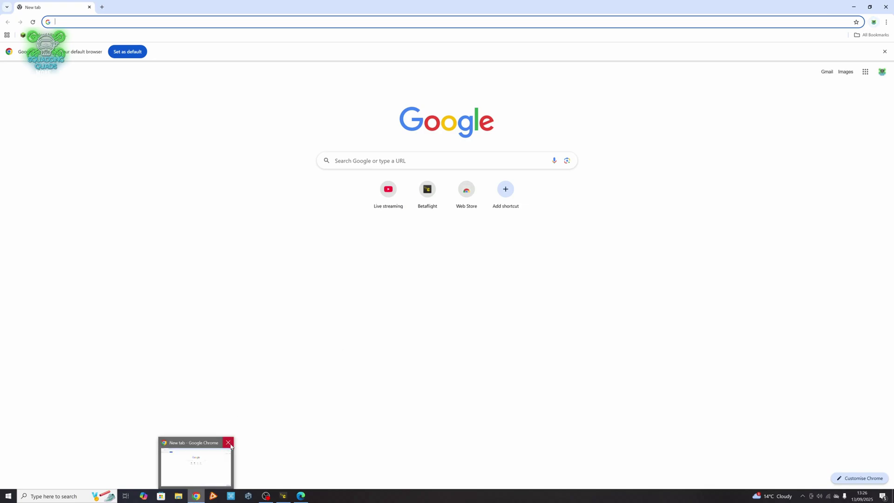
pyautogui.click(283, 496)
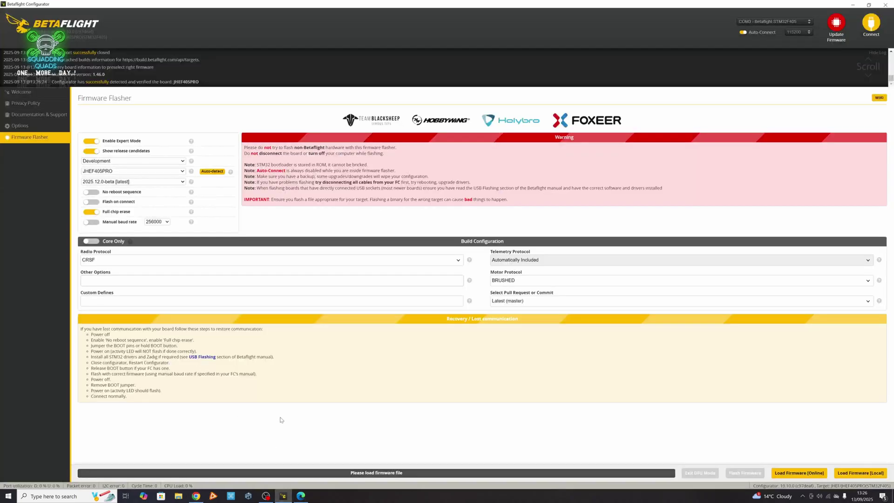
# Download and run ImpulseRC_Driver_Fixer.exe for the connected flight controller, dismiss its warning about Chrome, and return to Betaflight Configurator
pyautogui.click(55, 95)
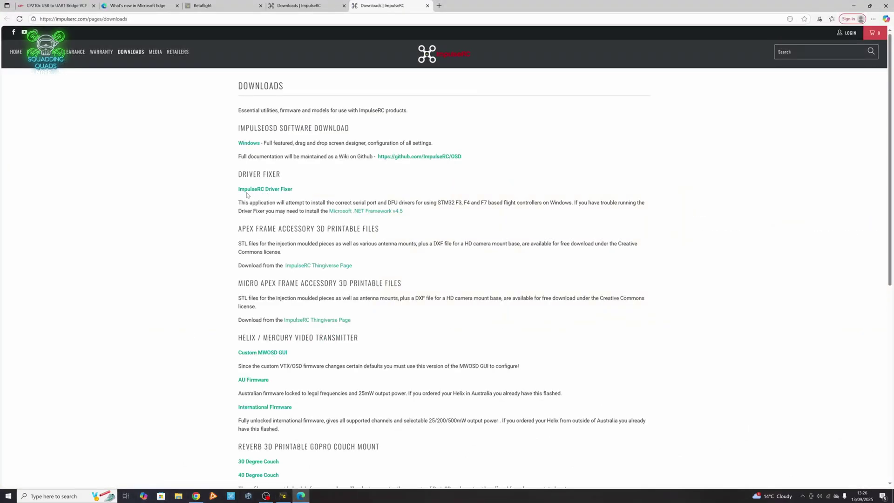
pyautogui.click(287, 190)
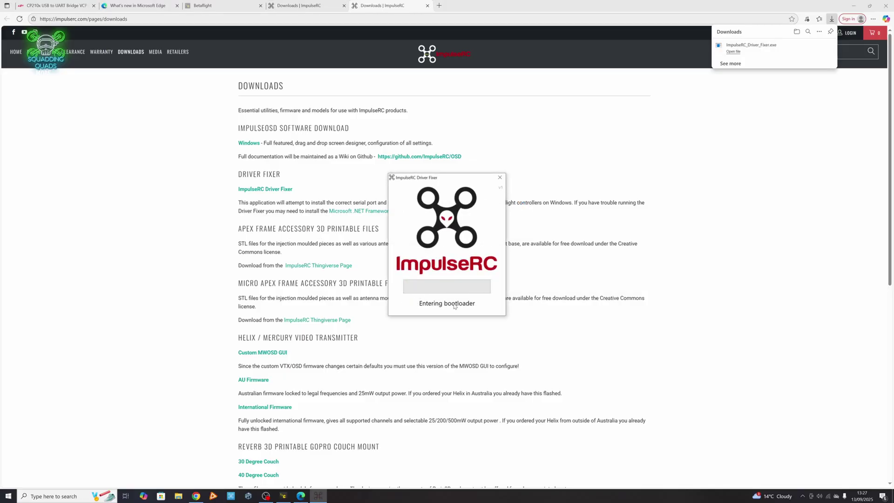
pyautogui.click(284, 496)
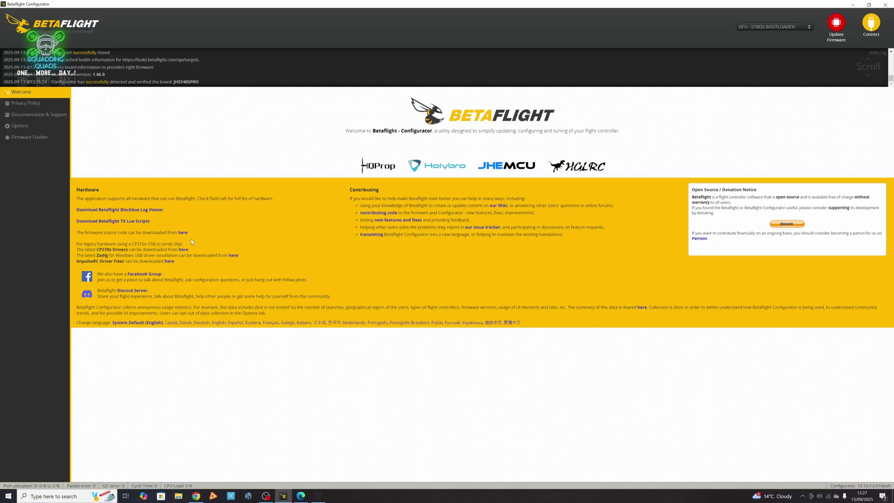
pyautogui.click(836, 24)
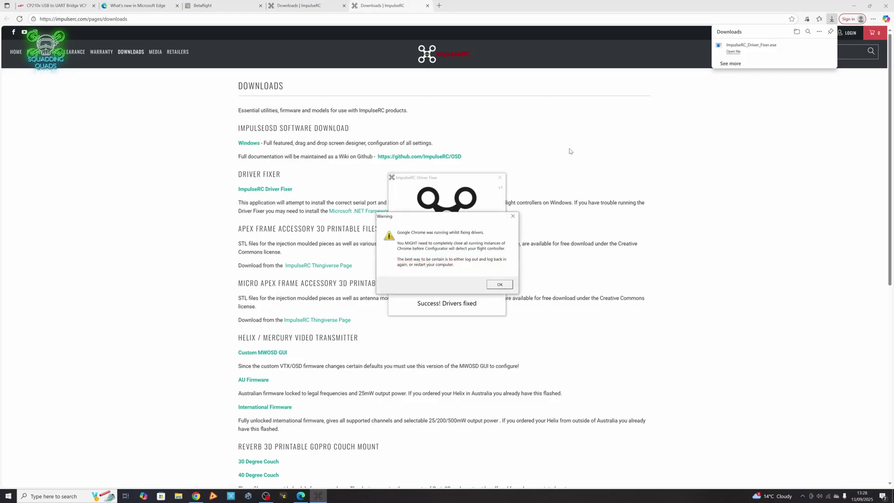
pyautogui.click(501, 285)
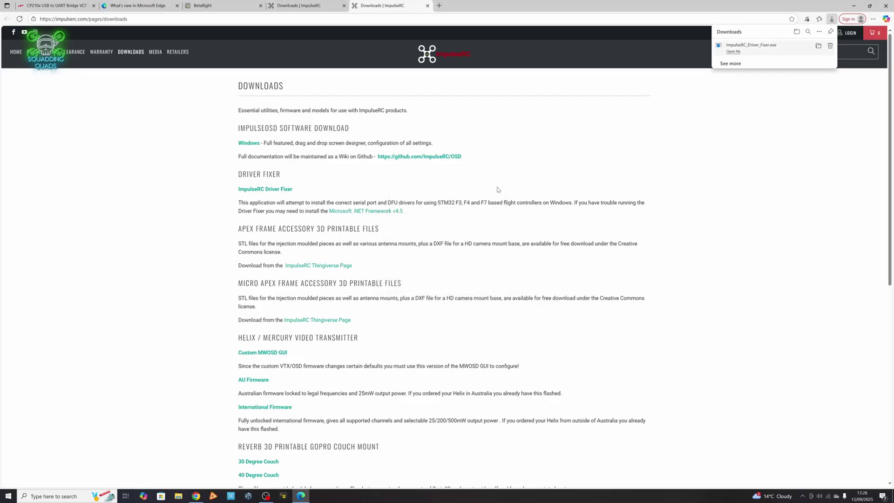
pyautogui.click(283, 496)
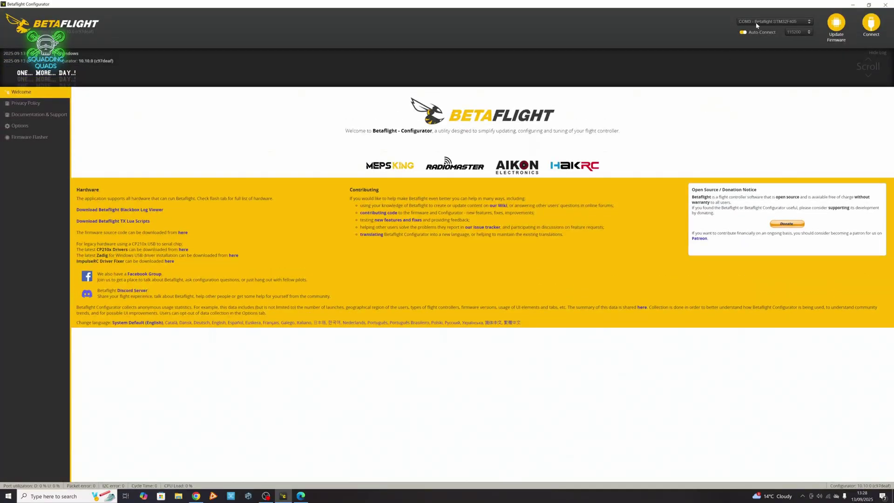
# Switch the connection port to Manual Selection and set it back to COM3 - Betaflight STM32F405
pyautogui.click(785, 23)
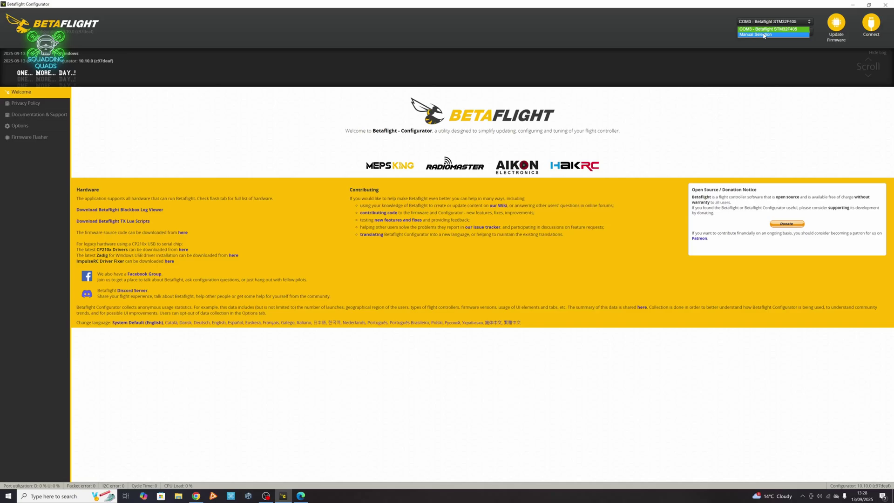
pyautogui.click(764, 35)
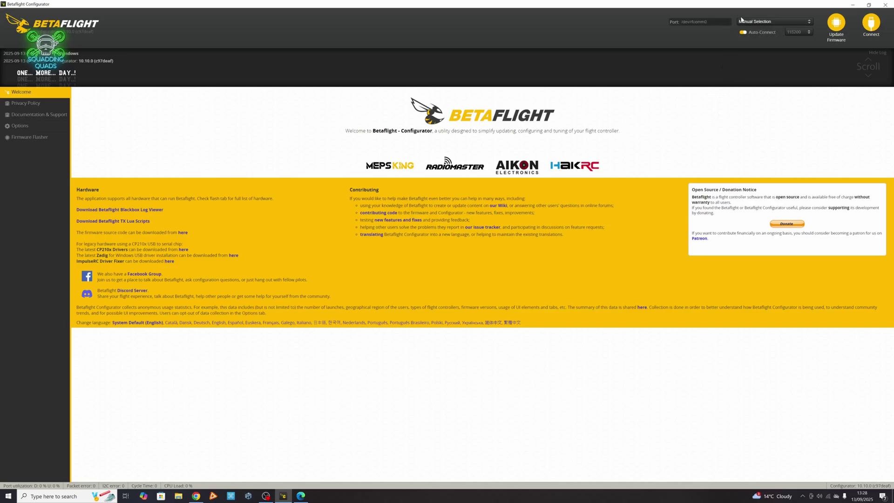
pyautogui.click(799, 23)
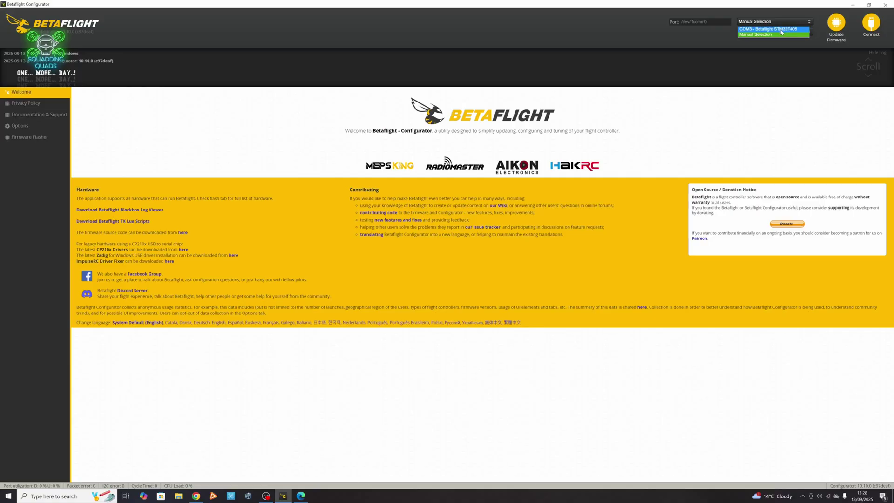
pyautogui.click(782, 29)
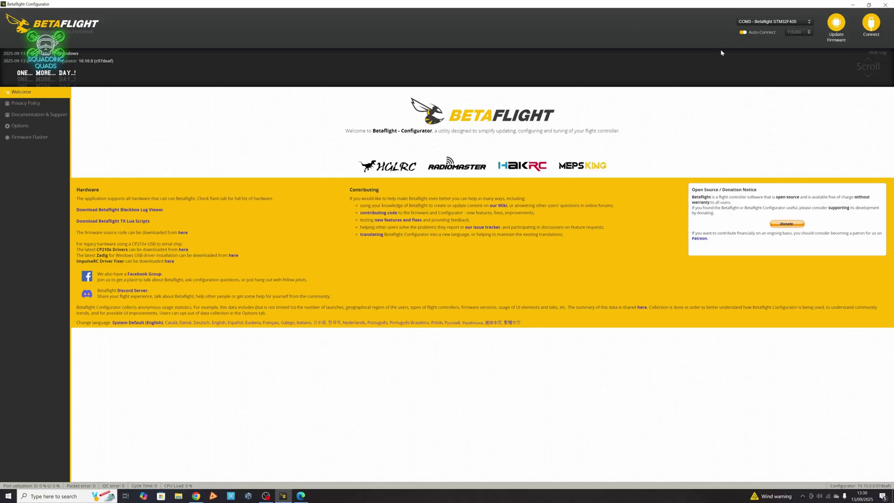
# Open the firmware flasher, auto-detect the connected board, and list the firmware versions offered for Release builds
pyautogui.click(836, 24)
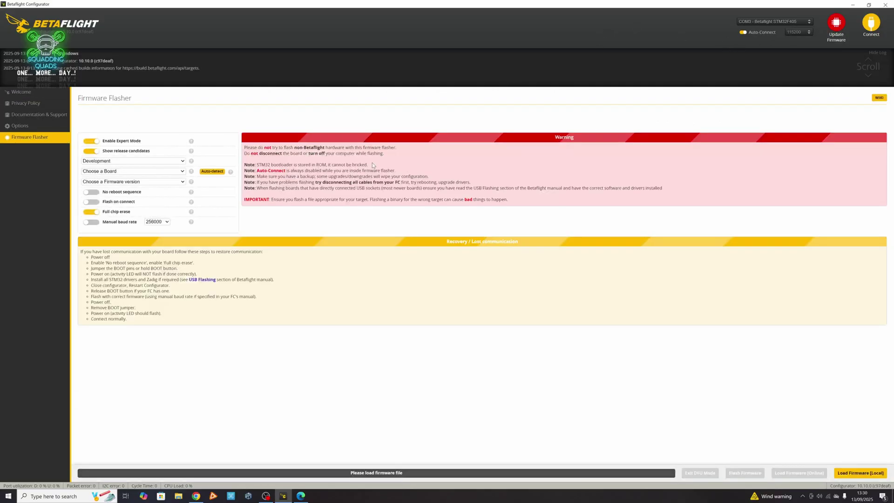
pyautogui.click(212, 171)
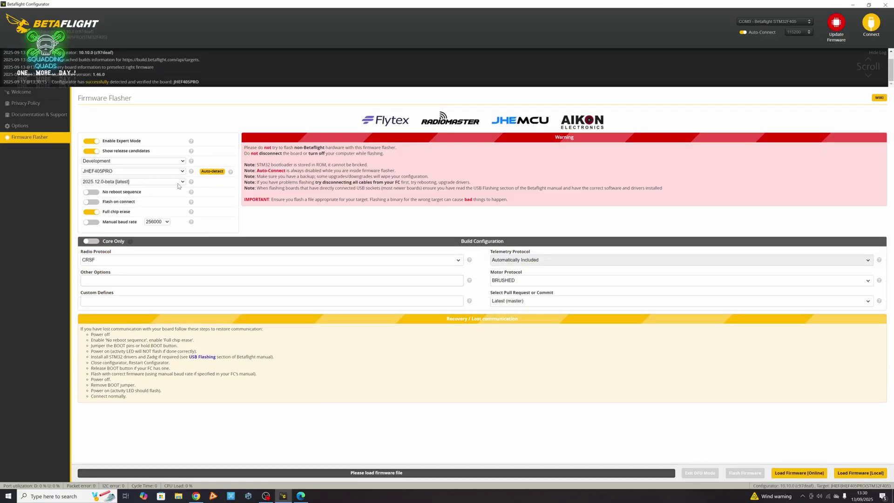
pyautogui.click(163, 161)
pyautogui.click(149, 168)
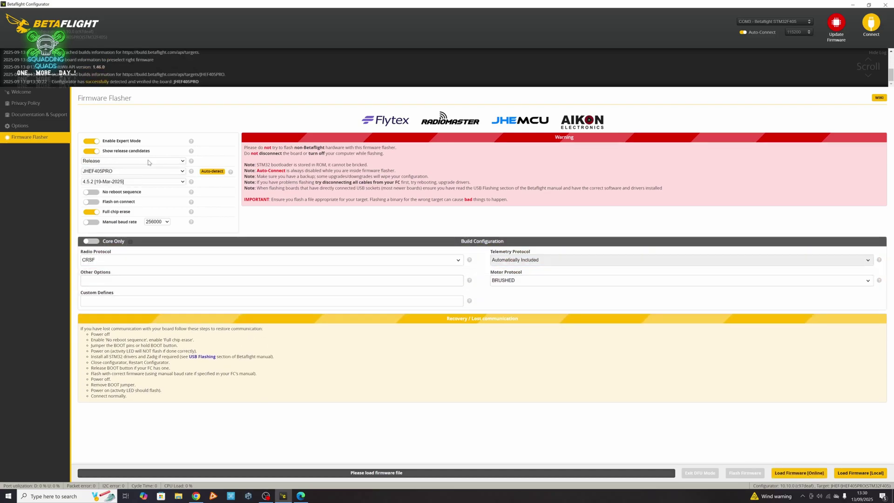
pyautogui.click(149, 183)
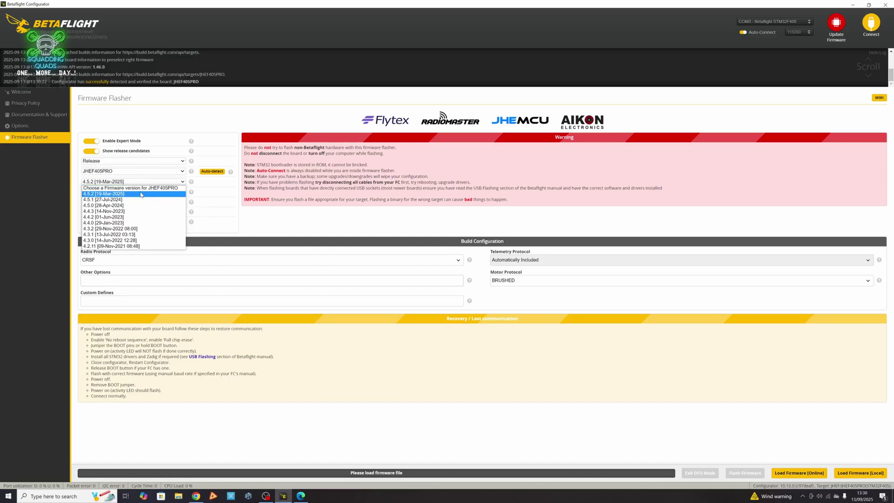
pyautogui.click(141, 162)
pyautogui.click(141, 162)
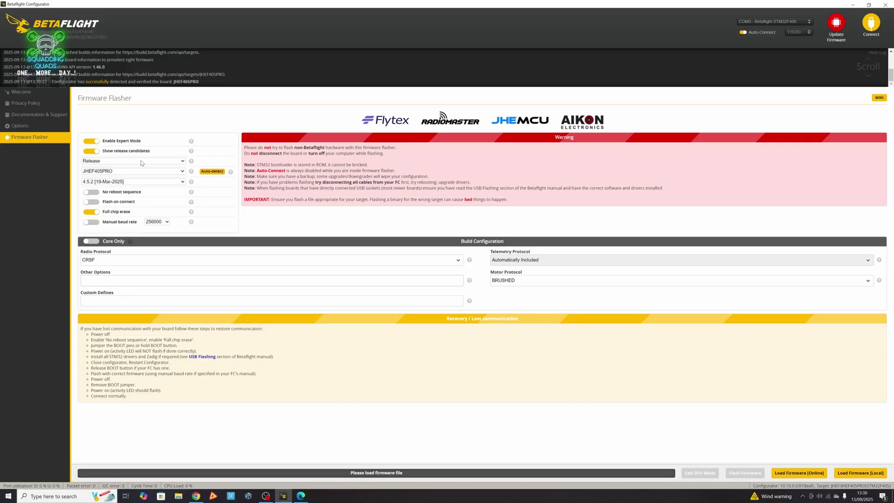
# Set the build type to Development and choose firmware 2025.12.0-beta [latest] for the auto-detected JHEF405PRO board
pyautogui.click(142, 162)
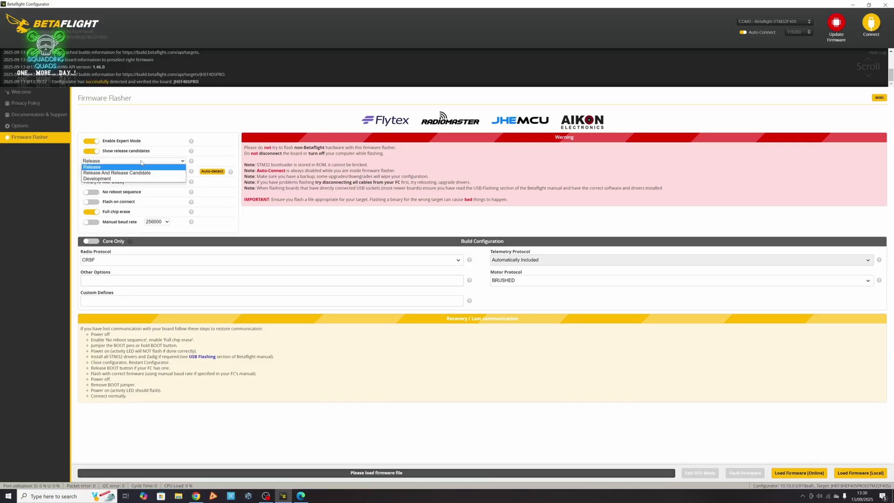
pyautogui.click(140, 180)
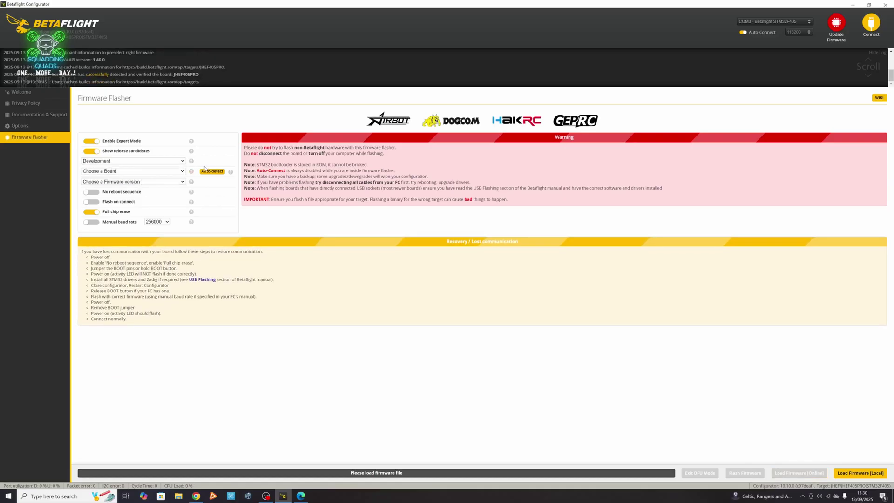
pyautogui.click(159, 182)
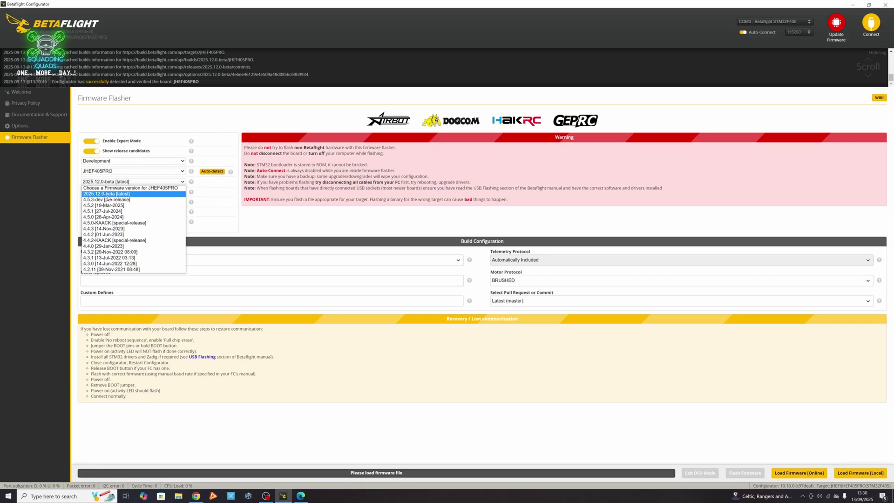
pyautogui.click(107, 195)
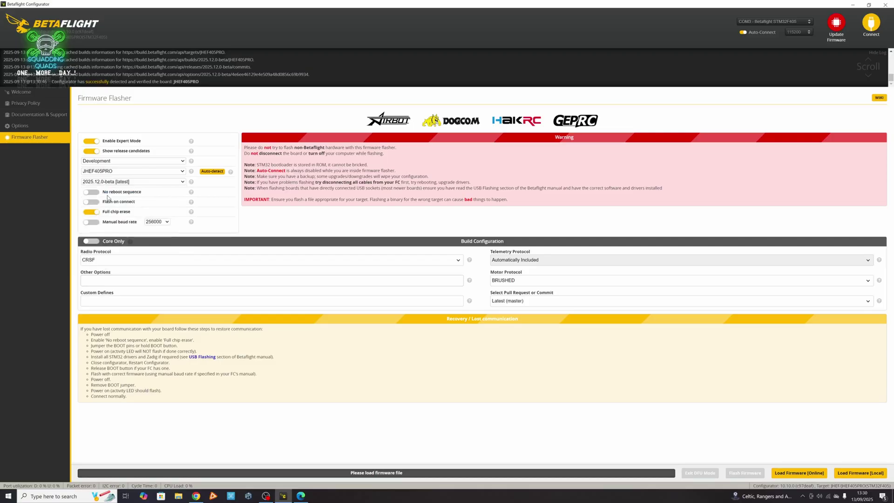
# Add Altitude Hold and Position Hold to the firmware build's other options and set the motor protocol to DSHOT
pyautogui.click(110, 279)
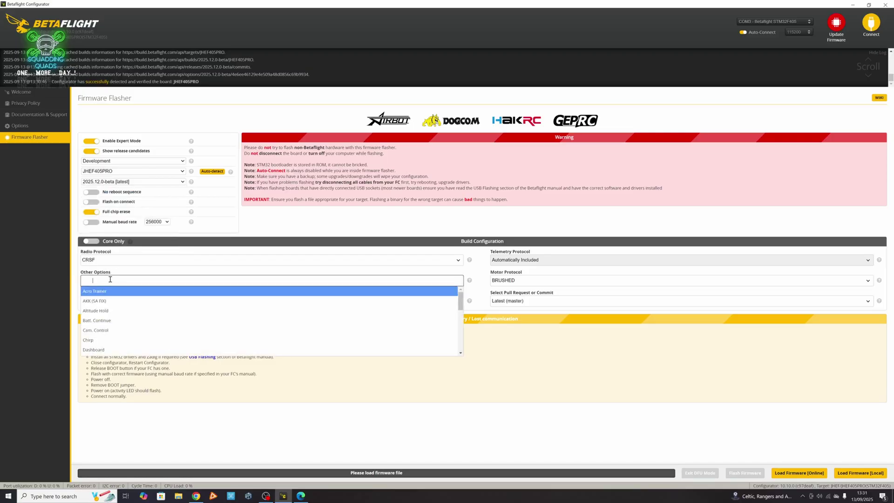
pyautogui.click(109, 311)
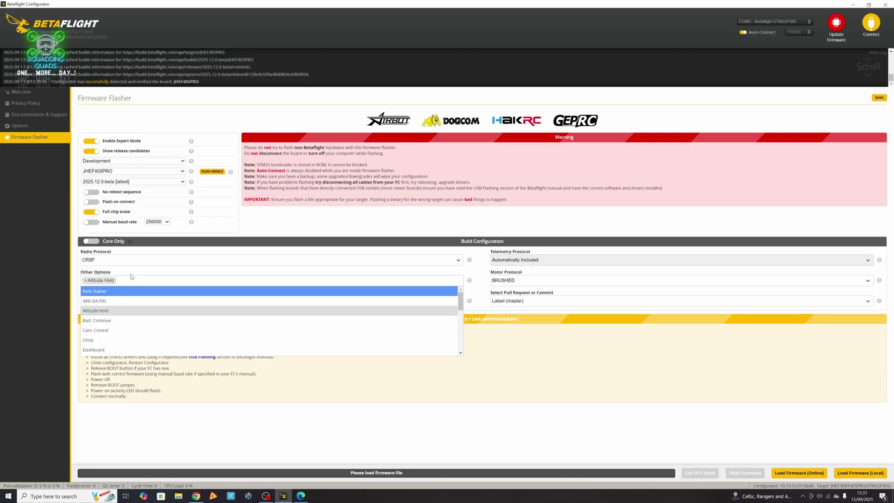
pyautogui.click(133, 280)
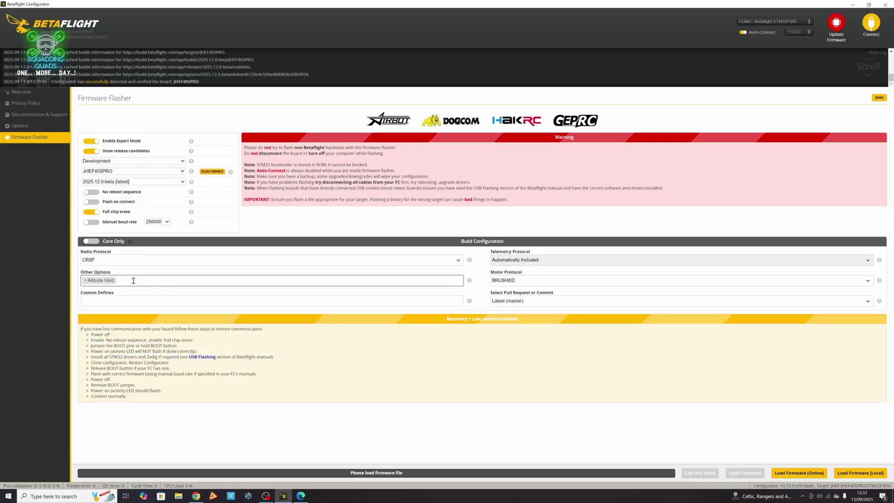
pyautogui.click(130, 281)
pyautogui.write('po')
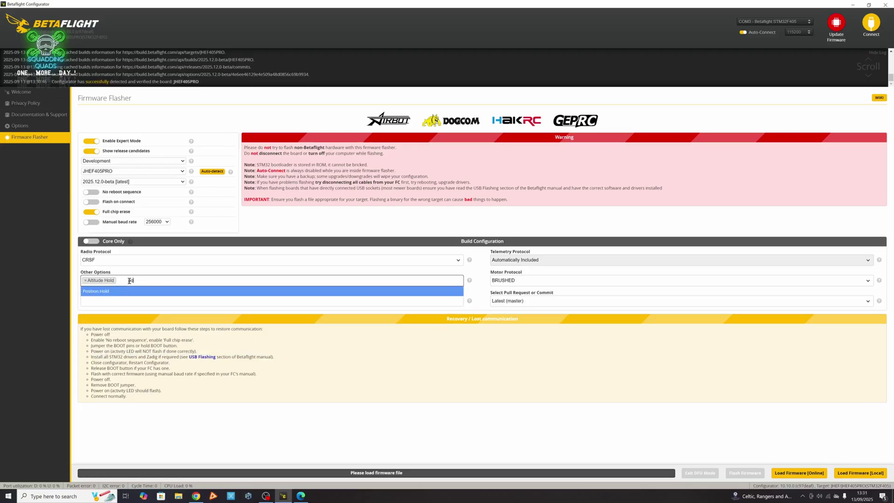
pyautogui.click(127, 292)
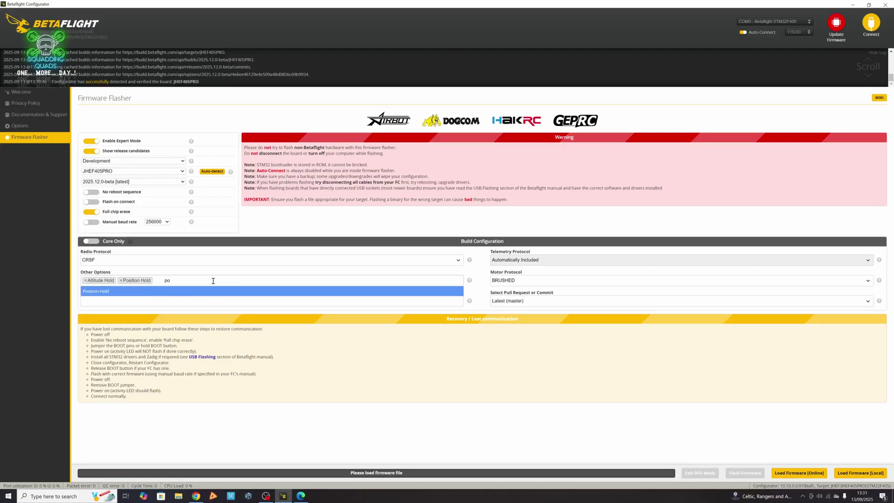
pyautogui.click(192, 280)
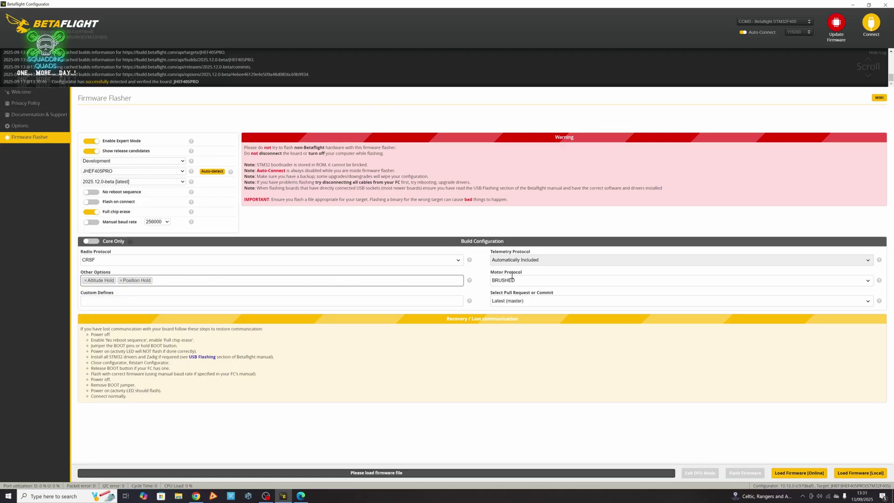
pyautogui.click(664, 281)
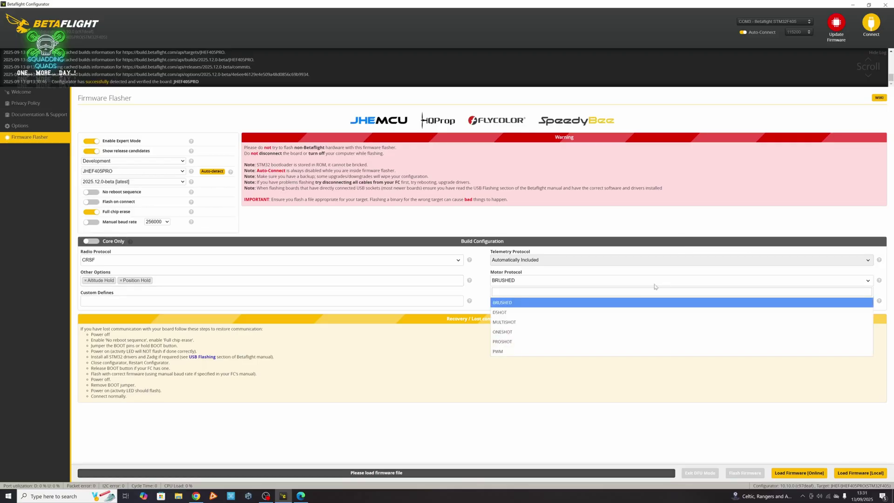
pyautogui.click(593, 314)
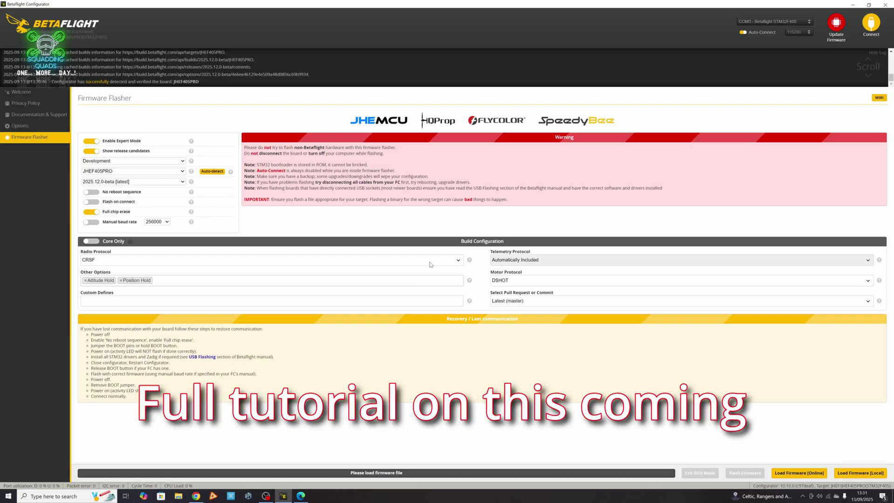
# Look through the radio protocols offered for the firmware build and keep CRSF selected
pyautogui.click(273, 261)
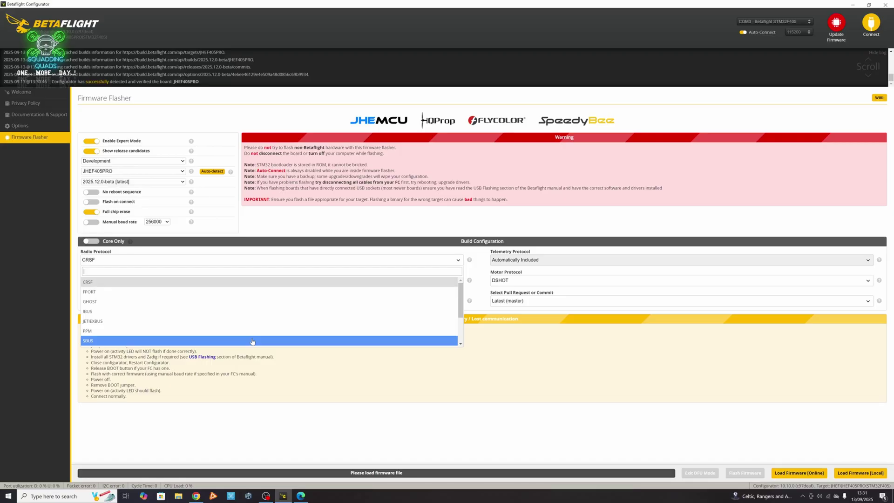
pyautogui.click(412, 380)
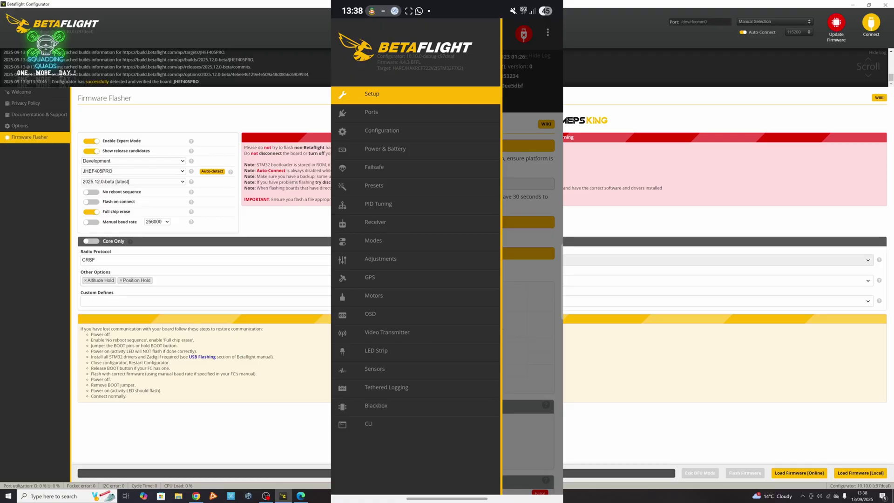
# In the Betaflight phone app, view the connected flight controller's Ports, Configuration, Power & Battery and Failsafe pages in turn
pyautogui.click(371, 111)
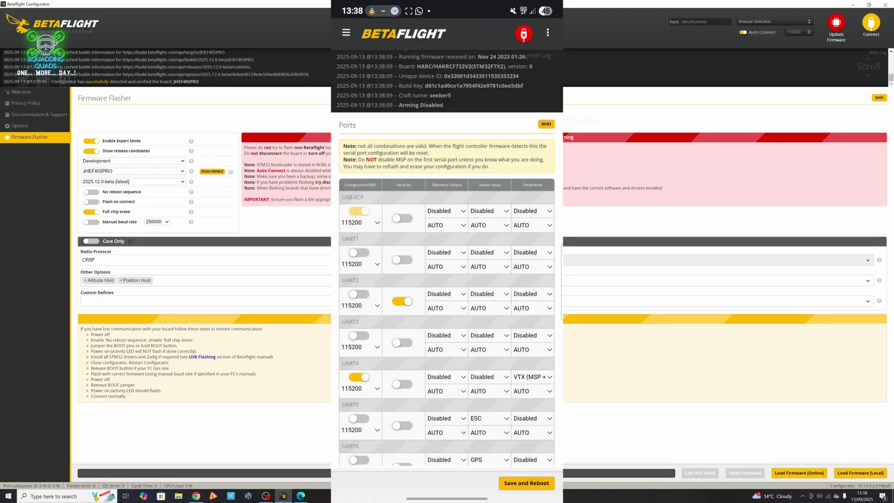
pyautogui.click(344, 34)
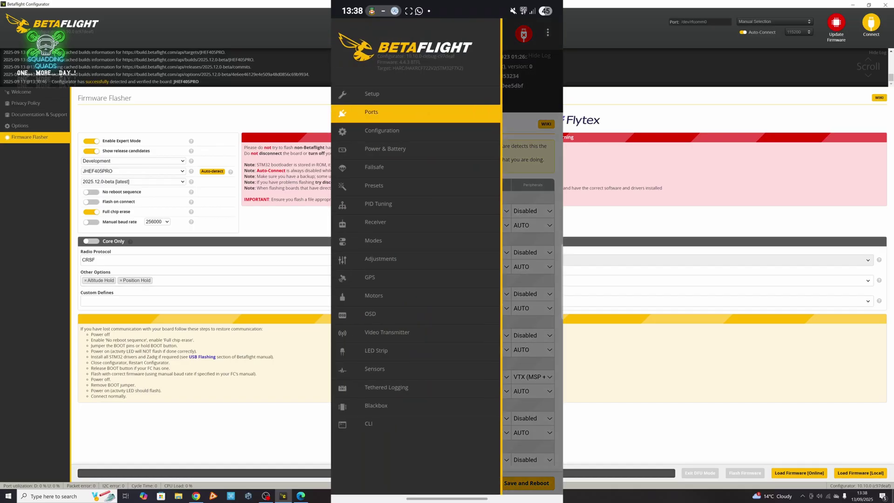
pyautogui.click(368, 132)
pyautogui.click(346, 32)
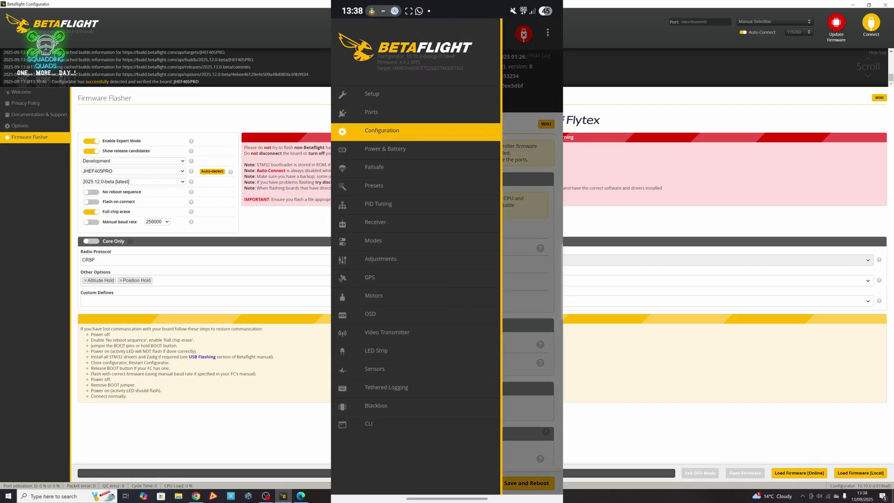
pyautogui.click(385, 149)
pyautogui.click(346, 32)
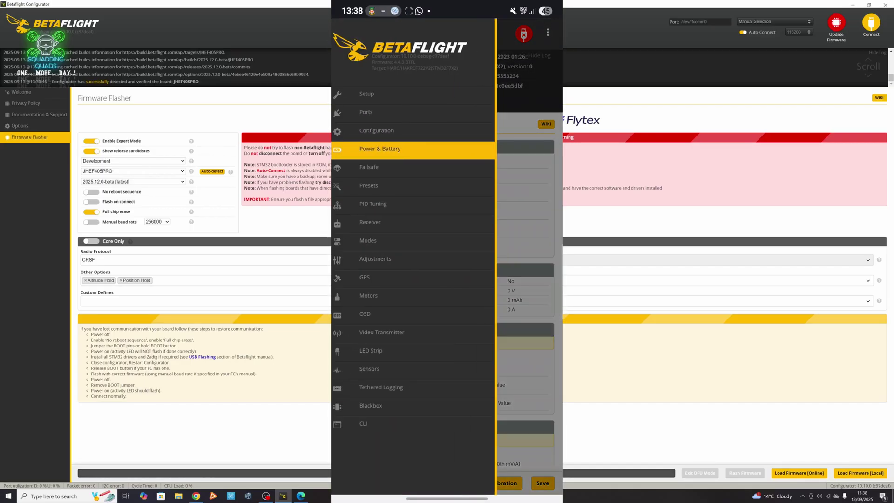
pyautogui.click(386, 166)
# View the flight controller's PID Tuning page and its OSD page in the phone app
pyautogui.click(346, 34)
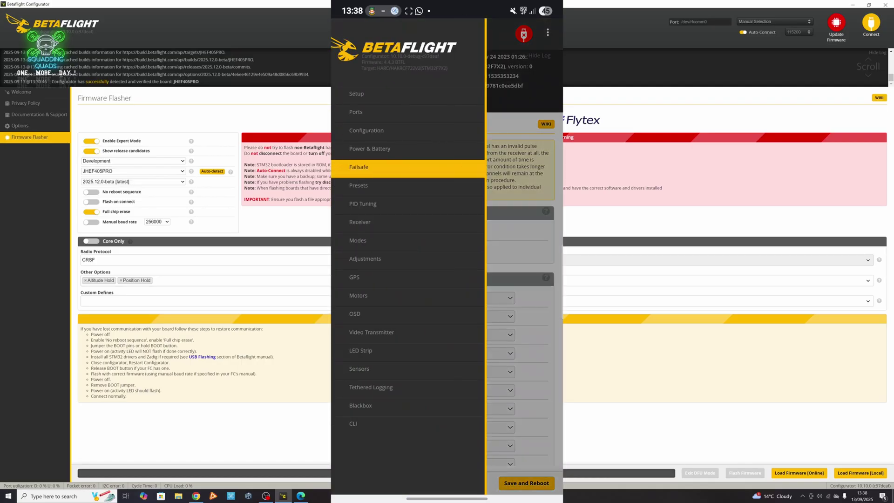
pyautogui.click(371, 203)
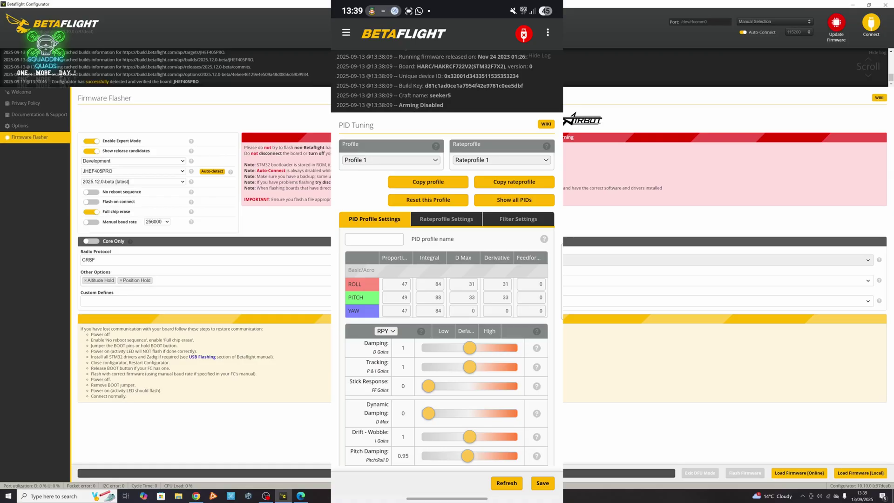
pyautogui.click(346, 33)
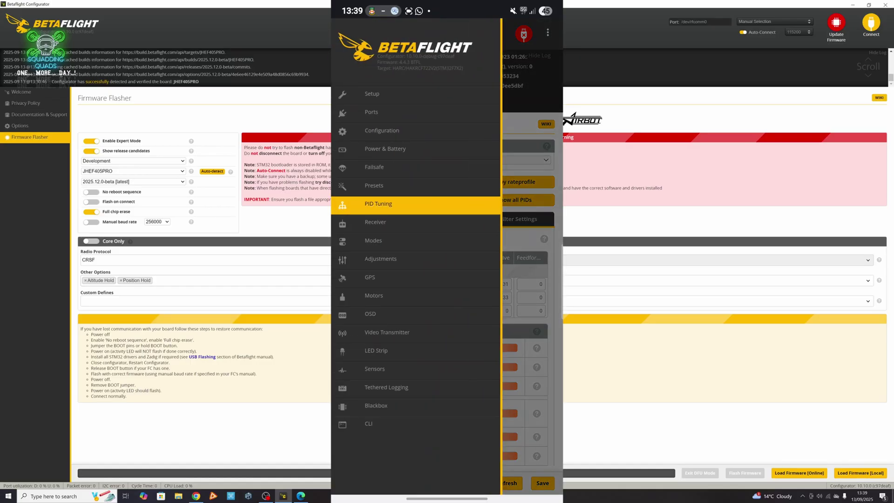
pyautogui.click(370, 313)
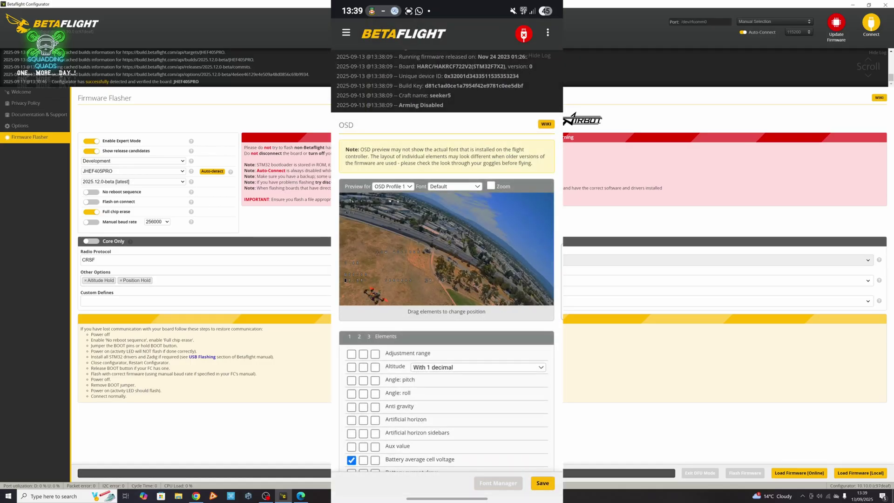